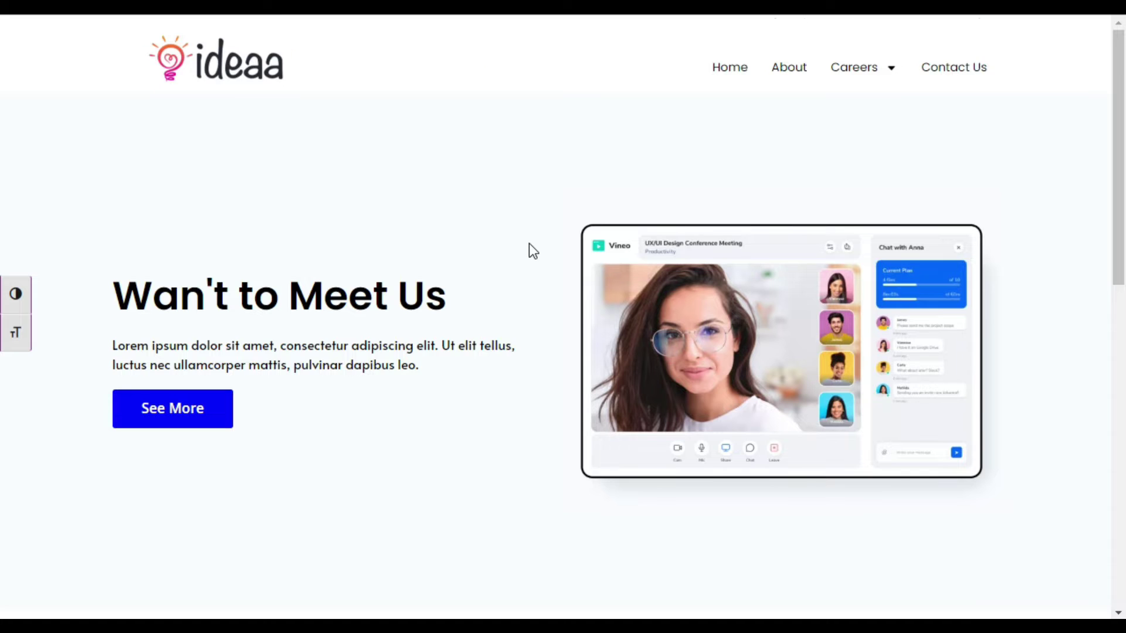
# Scroll through the page to inspect the 'Wan't to Meet Us' hero area
pyautogui.scroll(-2, 530, 250)
pyautogui.scroll(2, 533, 258)
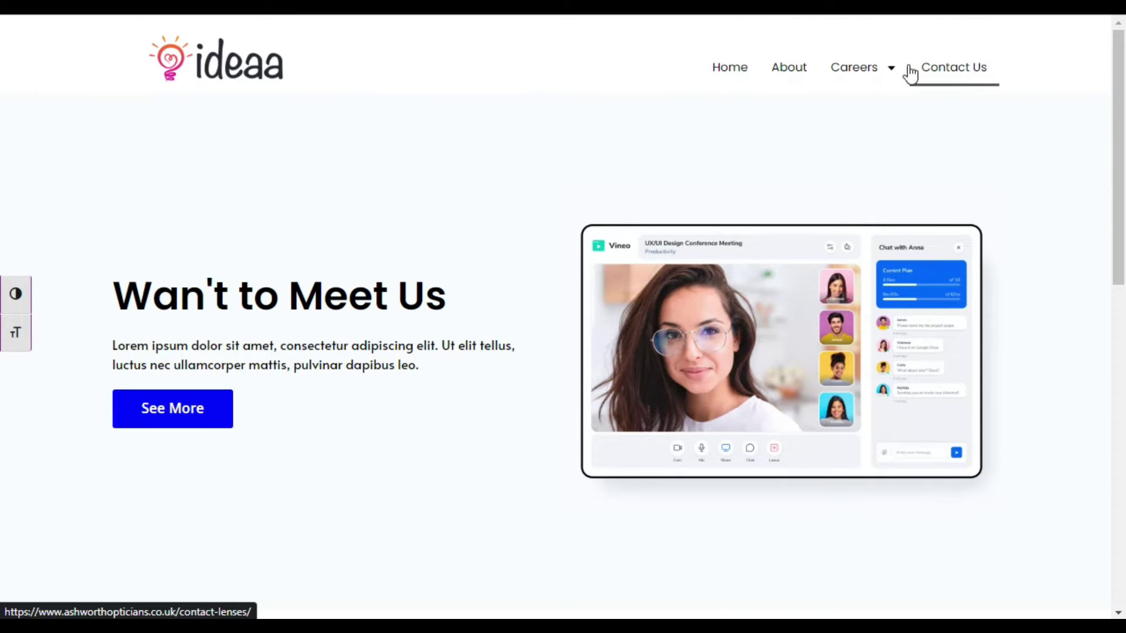
pyautogui.scroll(-2, 526, 169)
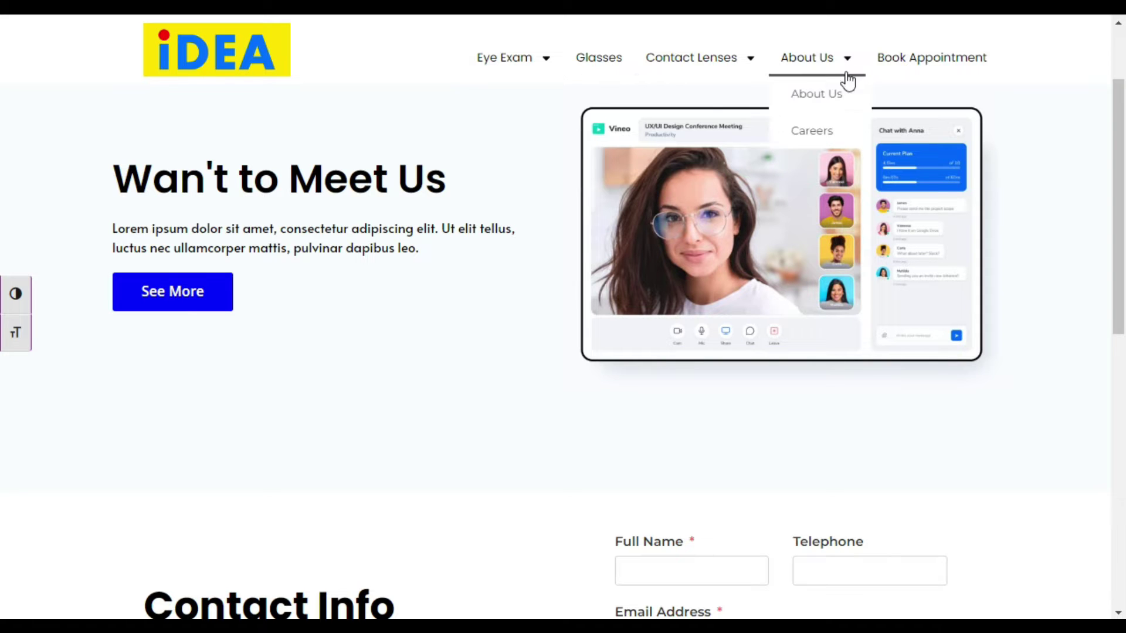
pyautogui.scroll(2, 485, 268)
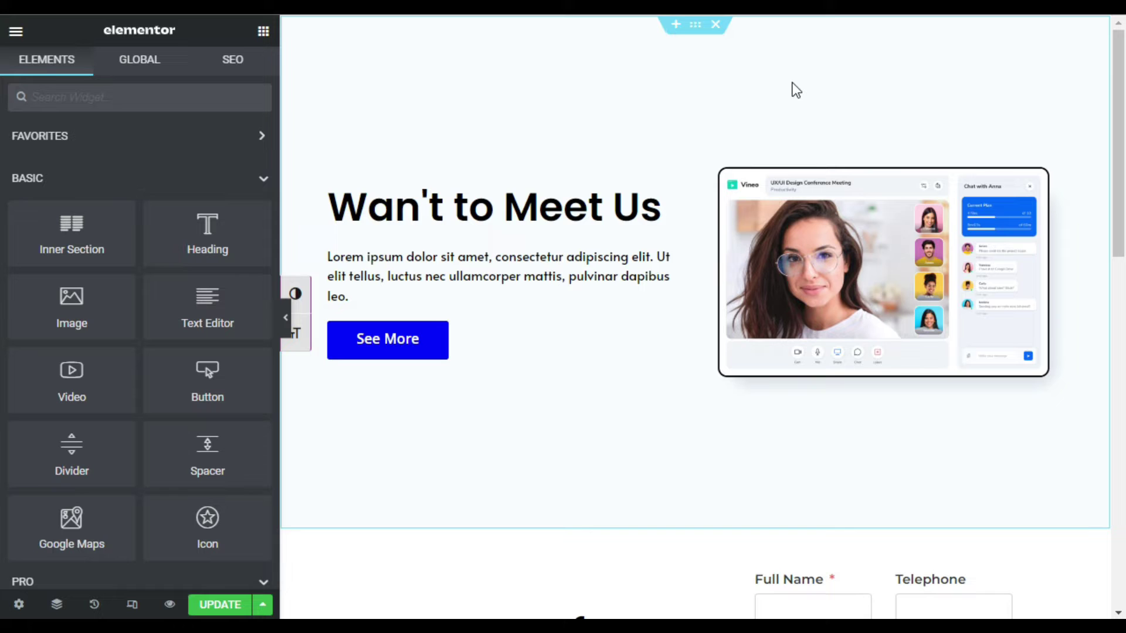
# Add a new two-column section above the hero
pyautogui.click(676, 24)
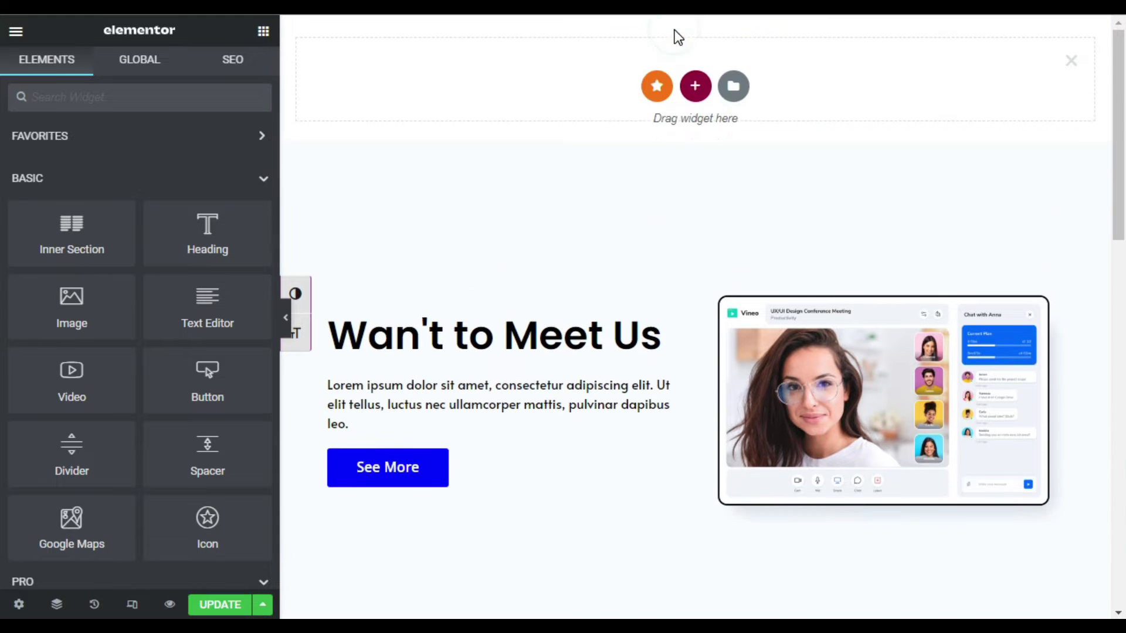
pyautogui.click(694, 89)
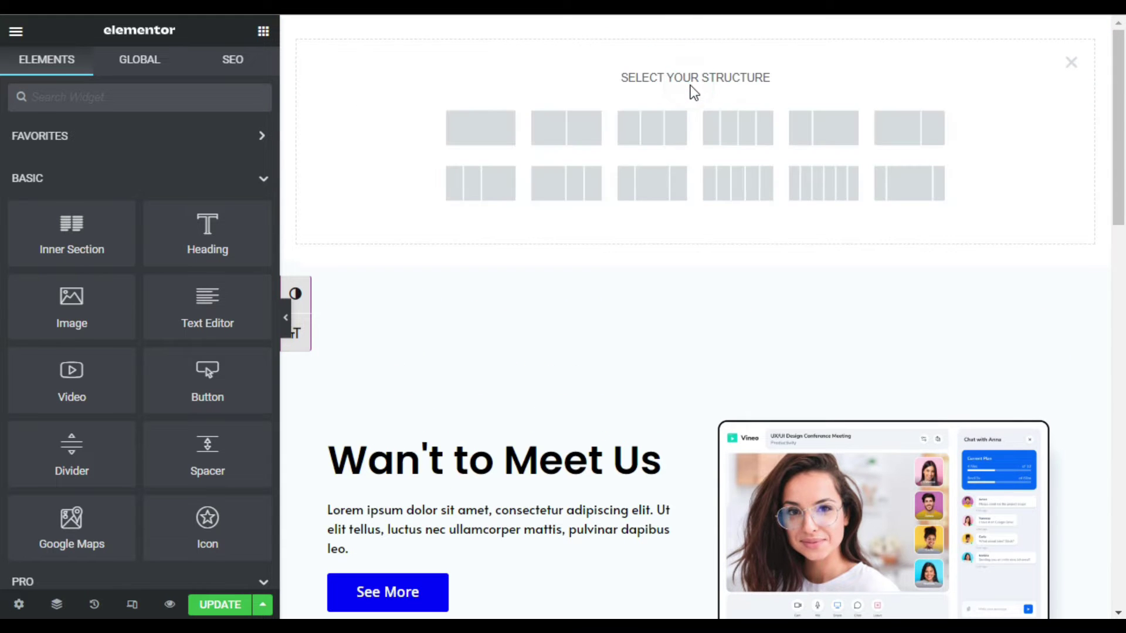
pyautogui.click(566, 126)
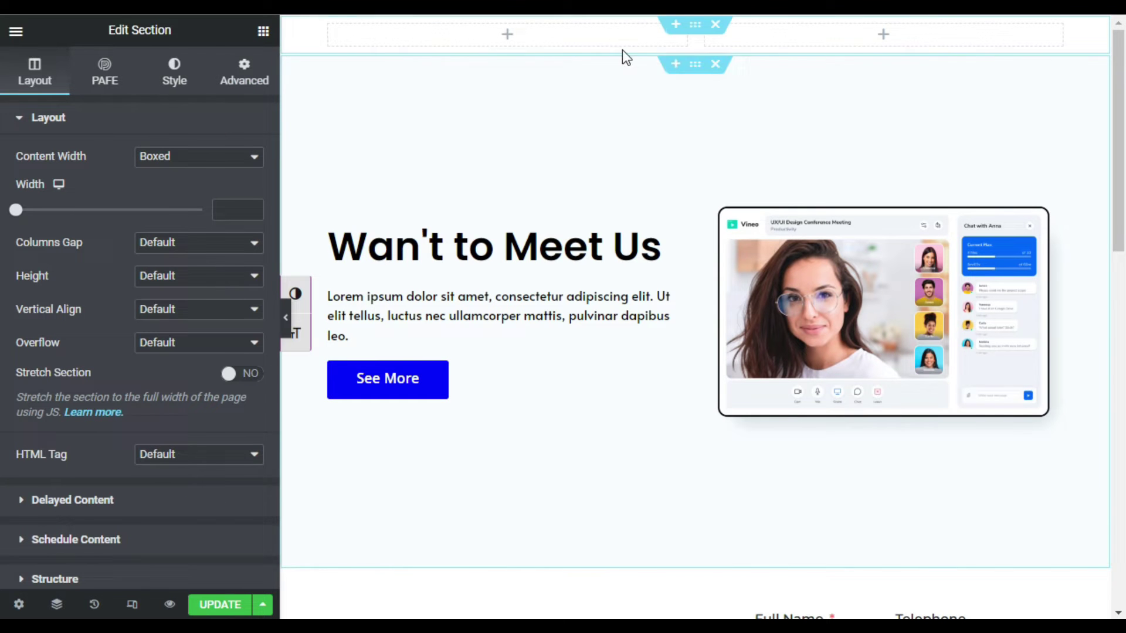
pyautogui.moveTo(697, 37); pyautogui.dragTo(514, 40)
# Set the left column width to 25% and drop an Image widget into it
pyautogui.click(330, 26)
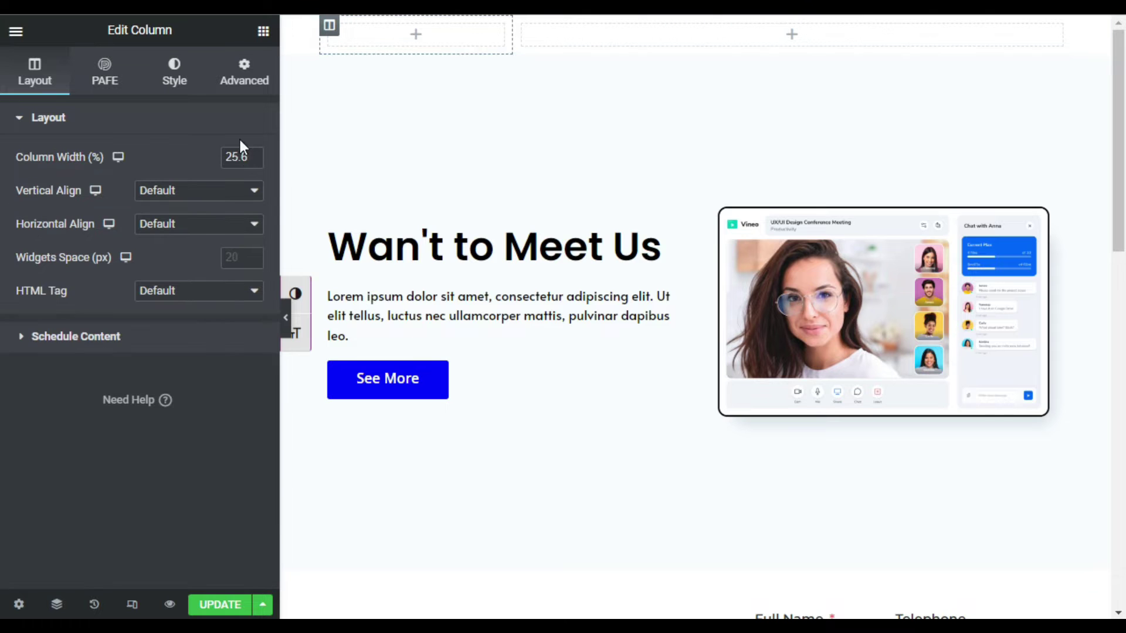
pyautogui.click(253, 160)
pyautogui.click(263, 31)
pyautogui.moveTo(75, 302); pyautogui.dragTo(487, 47)
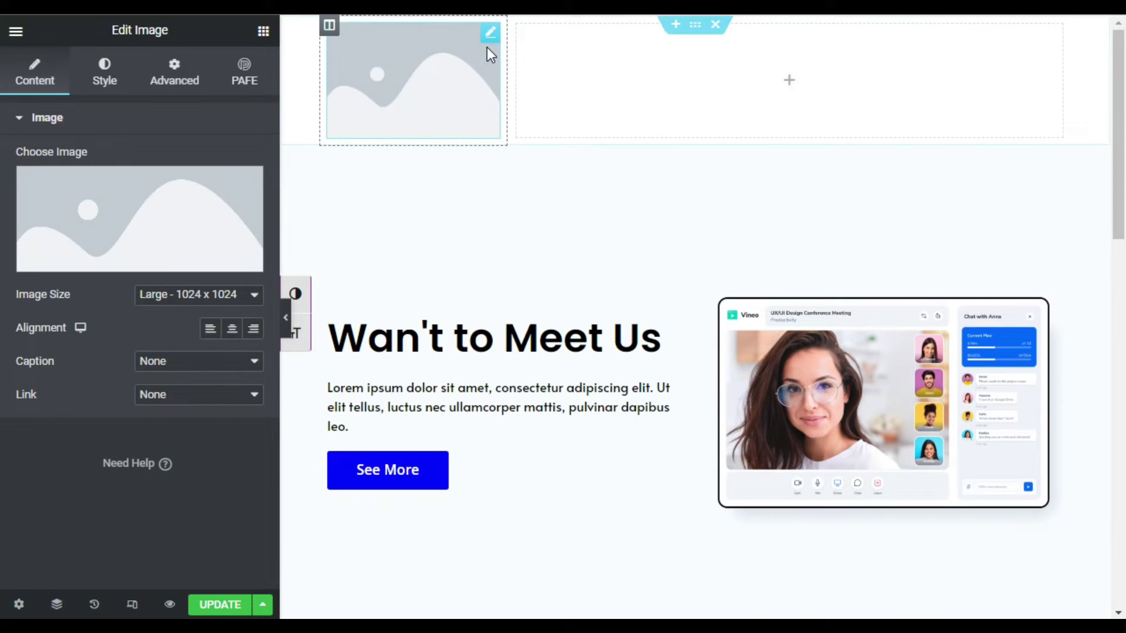
# Insert the iDEA logo from the Media Library at Medium 300 x 300 size
pyautogui.click(132, 255)
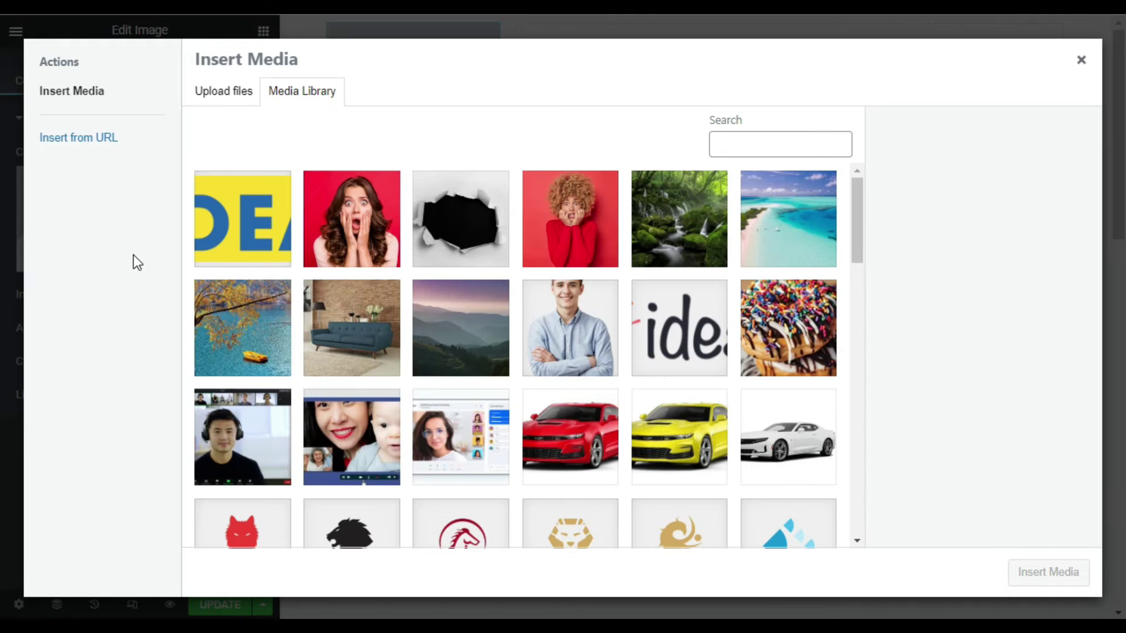
pyautogui.click(252, 233)
pyautogui.click(1067, 575)
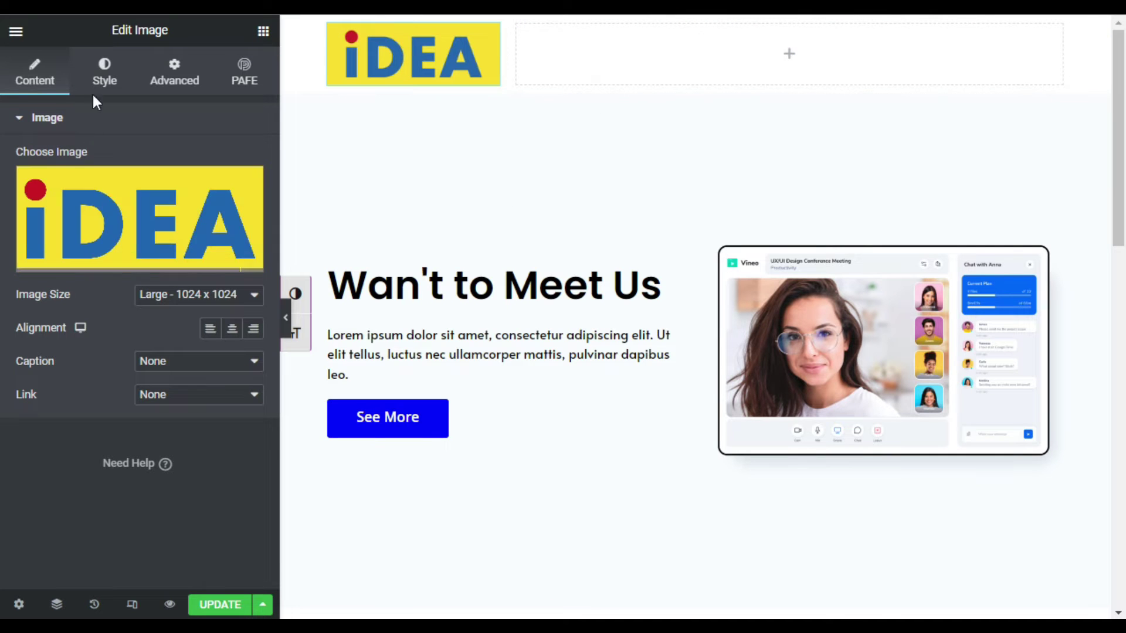
pyautogui.click(221, 295)
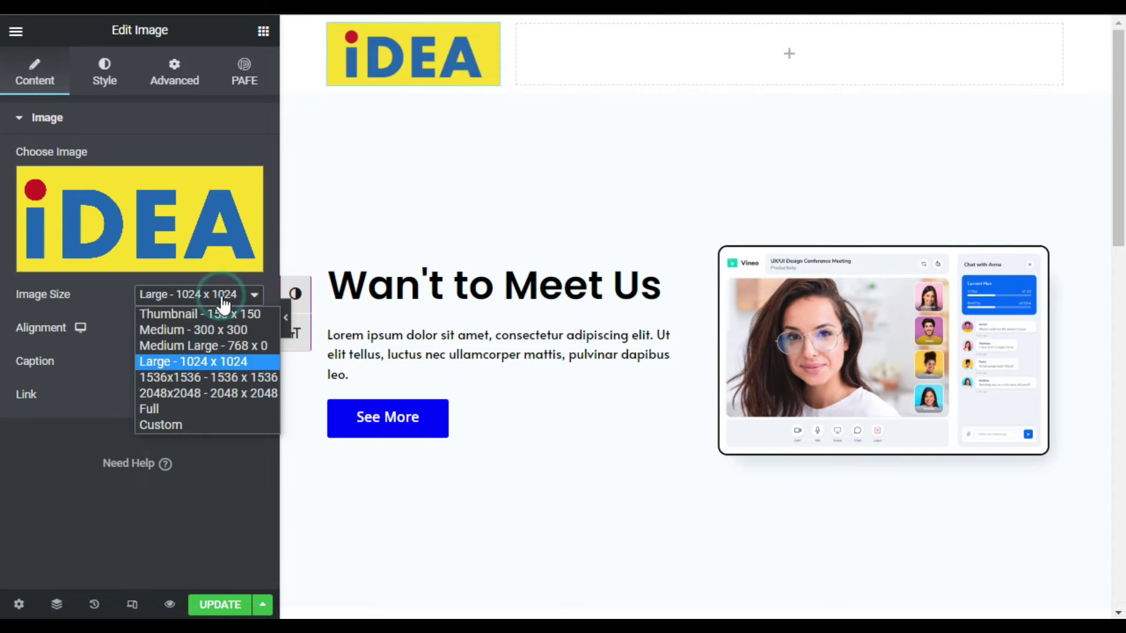
pyautogui.click(216, 332)
# Set the logo image width to 80%
pyautogui.click(102, 63)
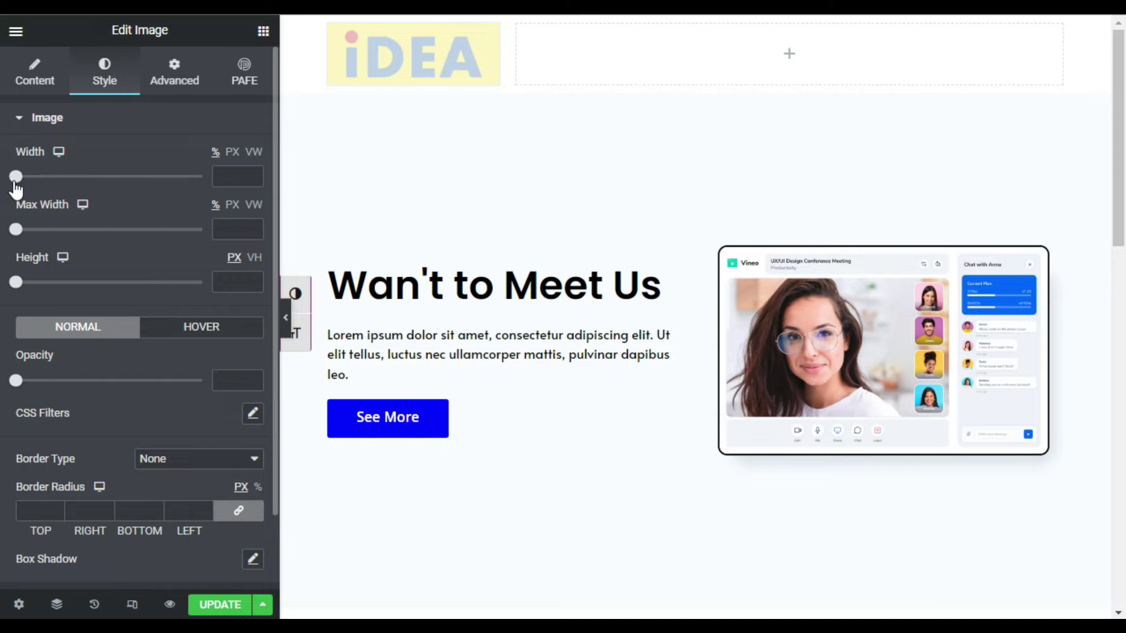
pyautogui.moveTo(15, 176); pyautogui.dragTo(168, 176)
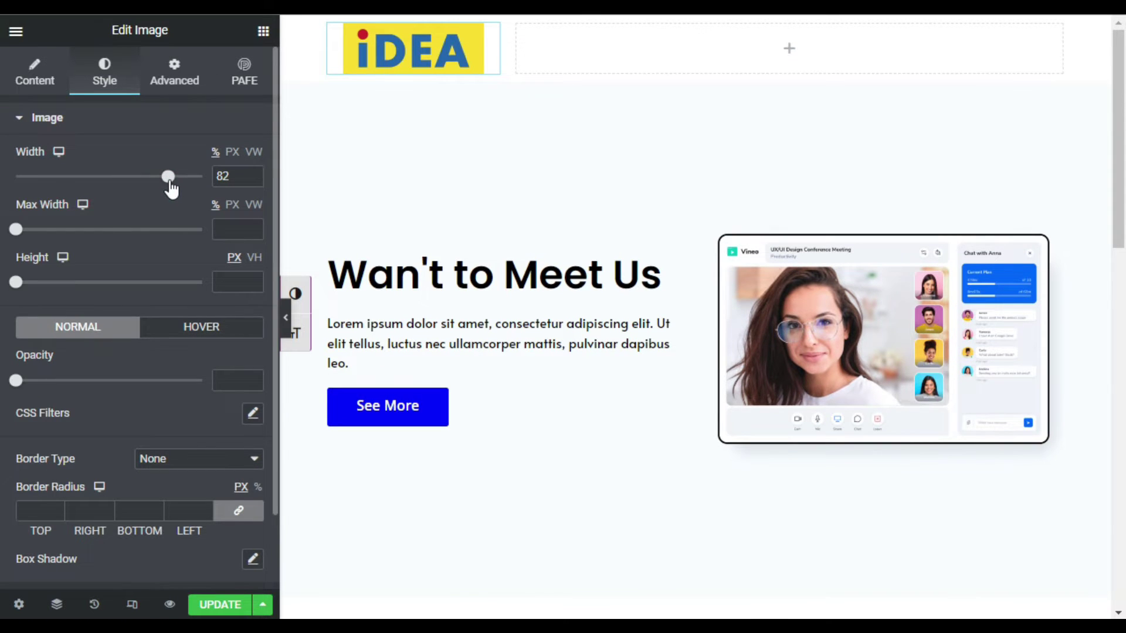
pyautogui.click(252, 180)
pyautogui.click(253, 180)
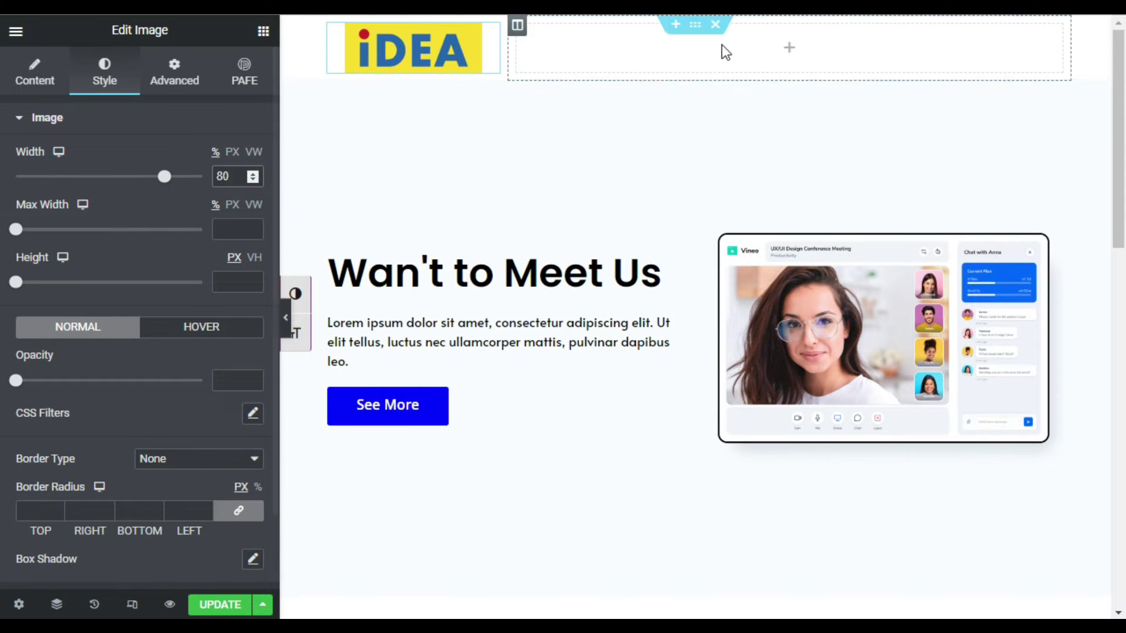
# Search for 'na' and add a Nav Menu widget to the right column
pyautogui.click(788, 50)
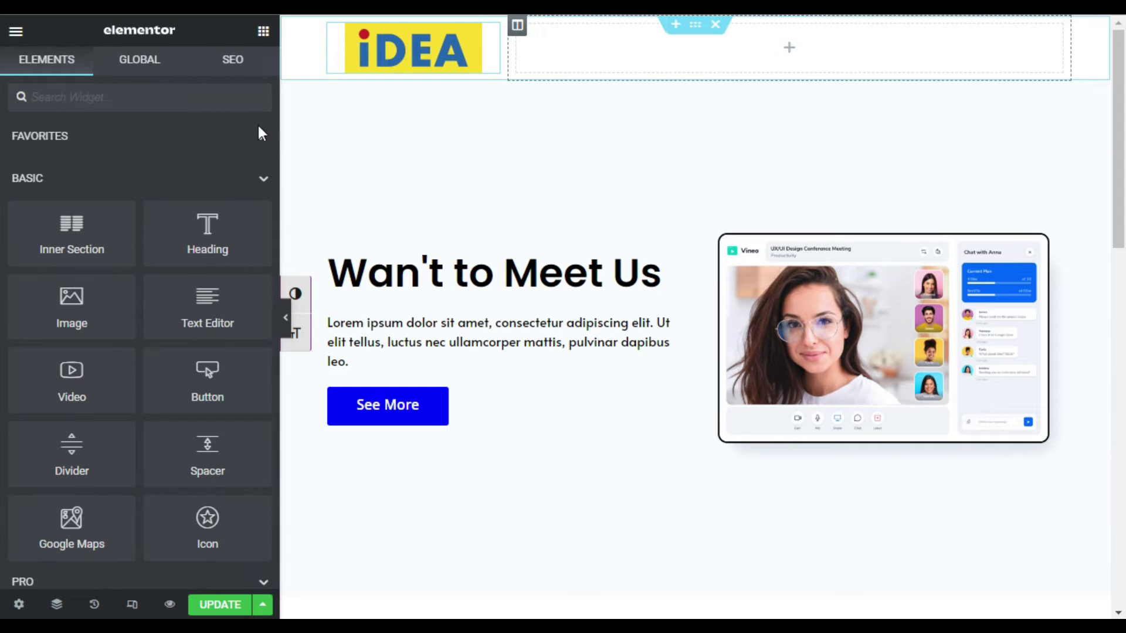
pyautogui.click(168, 95)
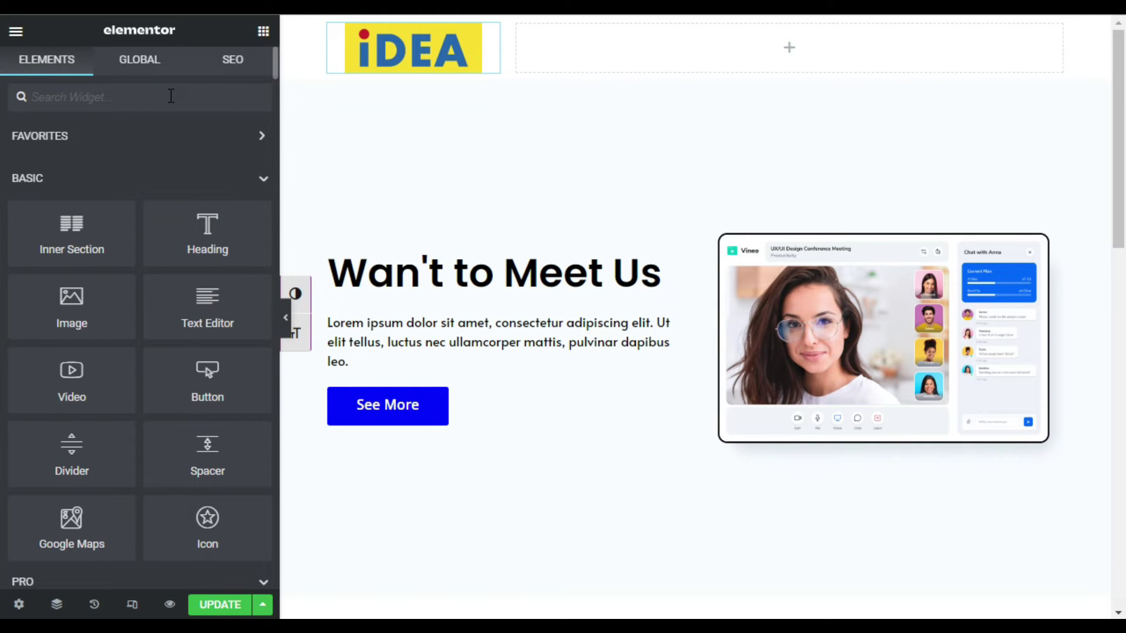
pyautogui.write('na')
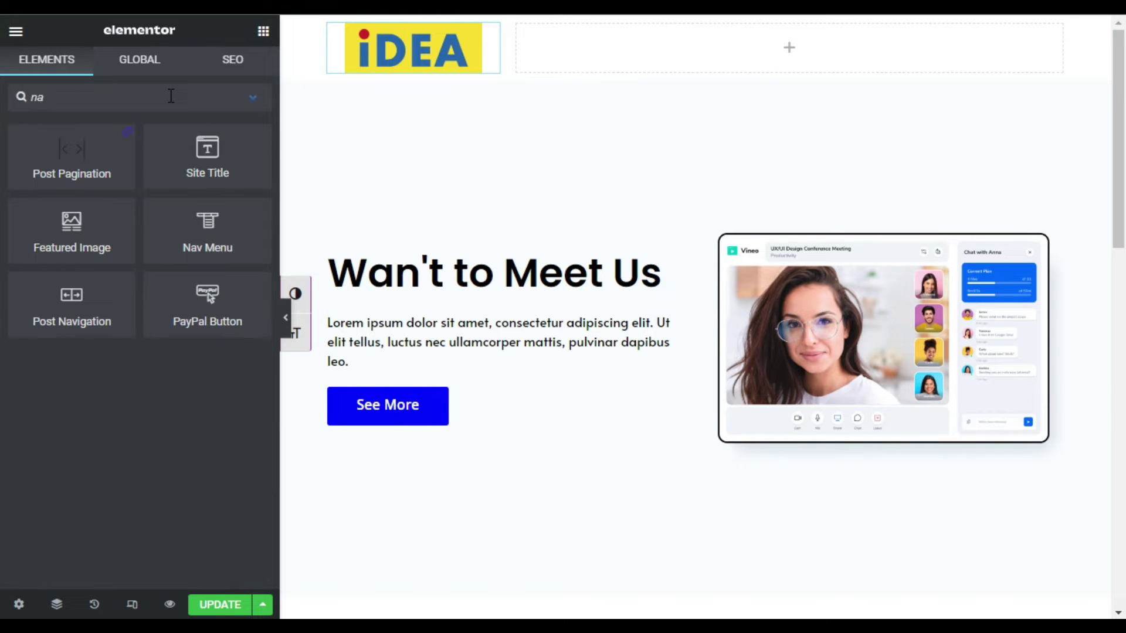
pyautogui.moveTo(247, 260); pyautogui.dragTo(782, 54)
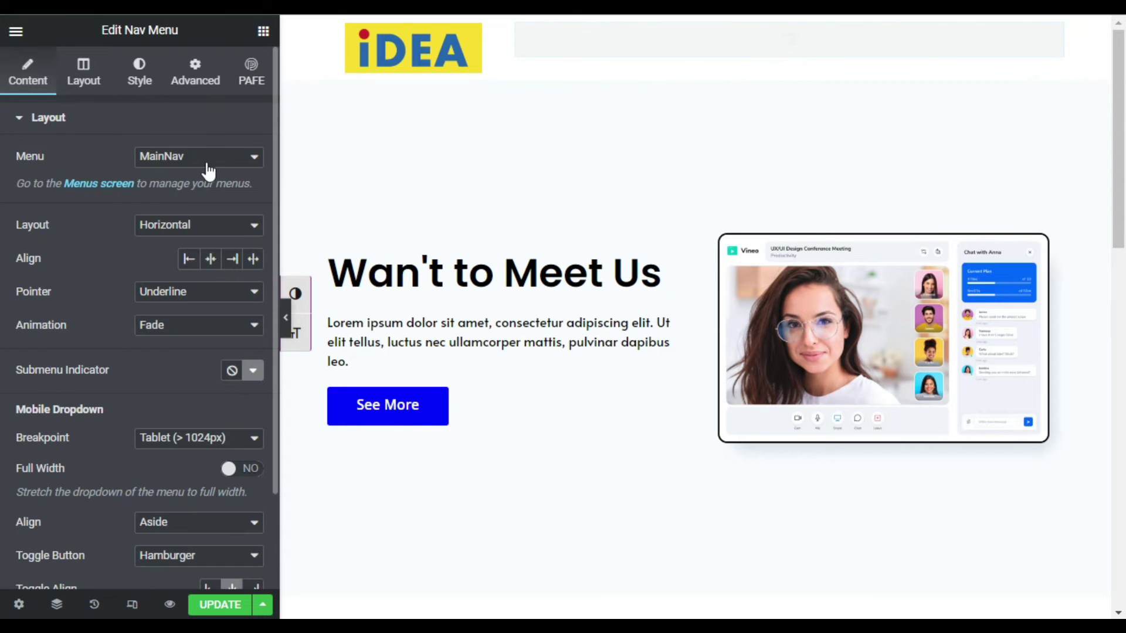
# Set the Nav Menu widget to use the MainNav menu
pyautogui.click(186, 157)
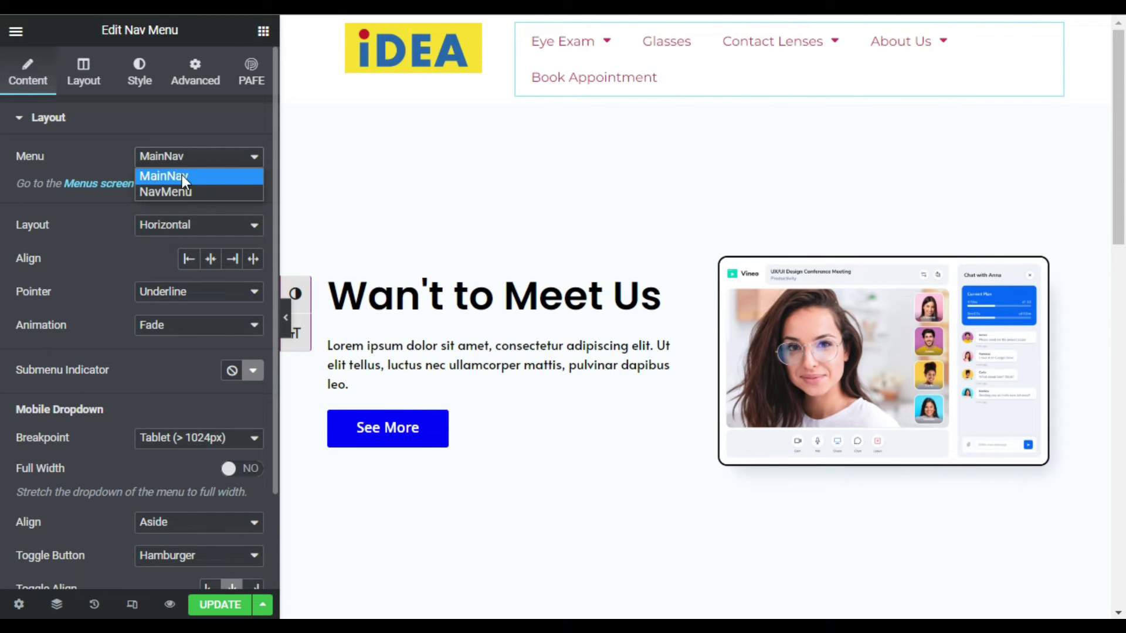
pyautogui.click(150, 175)
pyautogui.click(214, 156)
pyautogui.click(210, 175)
pyautogui.click(139, 74)
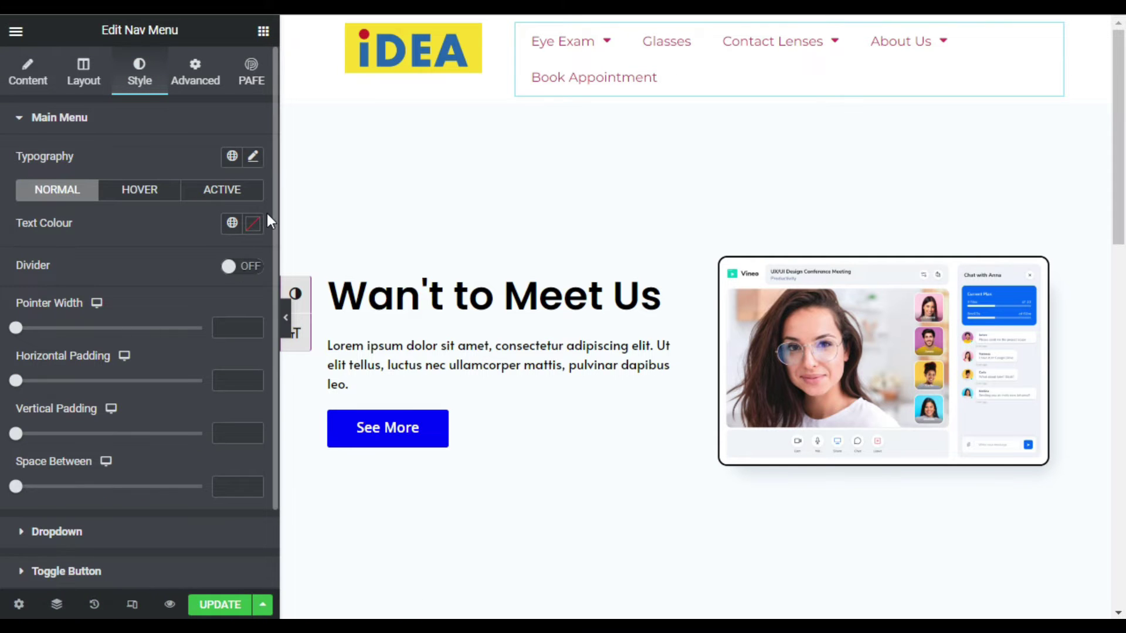
# Set the menu typography to Poppins at size 15
pyautogui.click(256, 159)
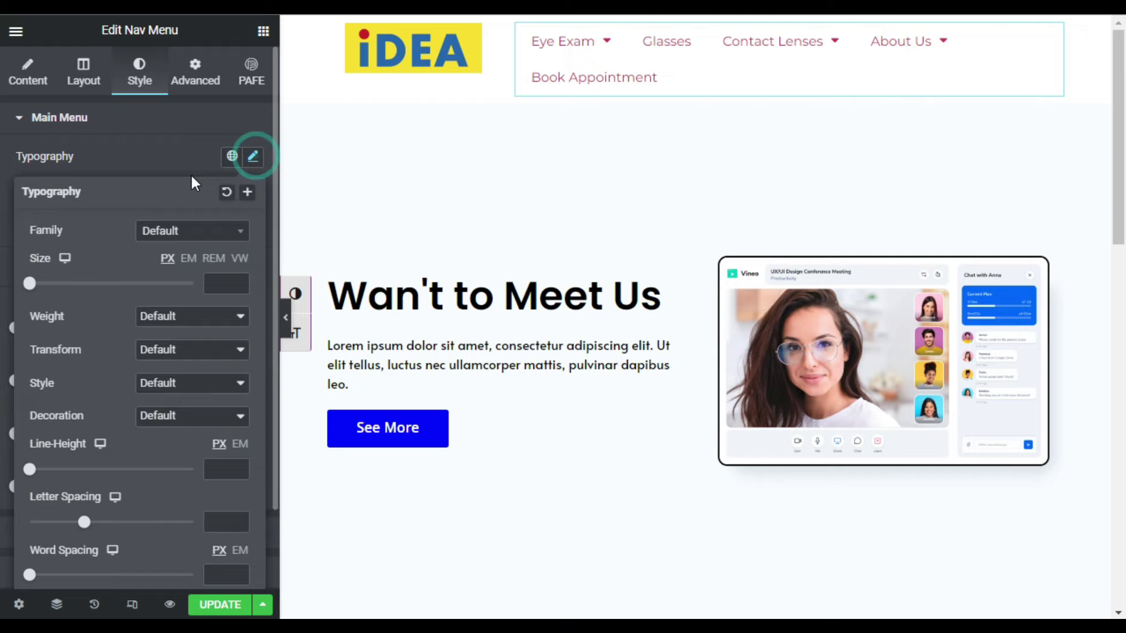
pyautogui.click(211, 231)
pyautogui.click(187, 252)
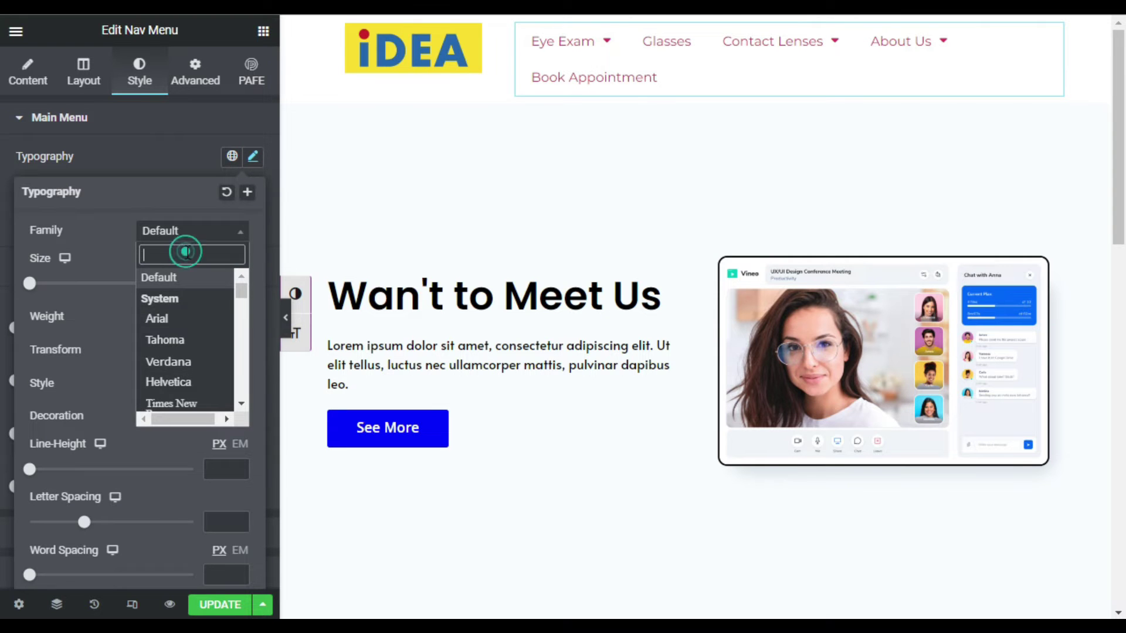
pyautogui.write('popp')
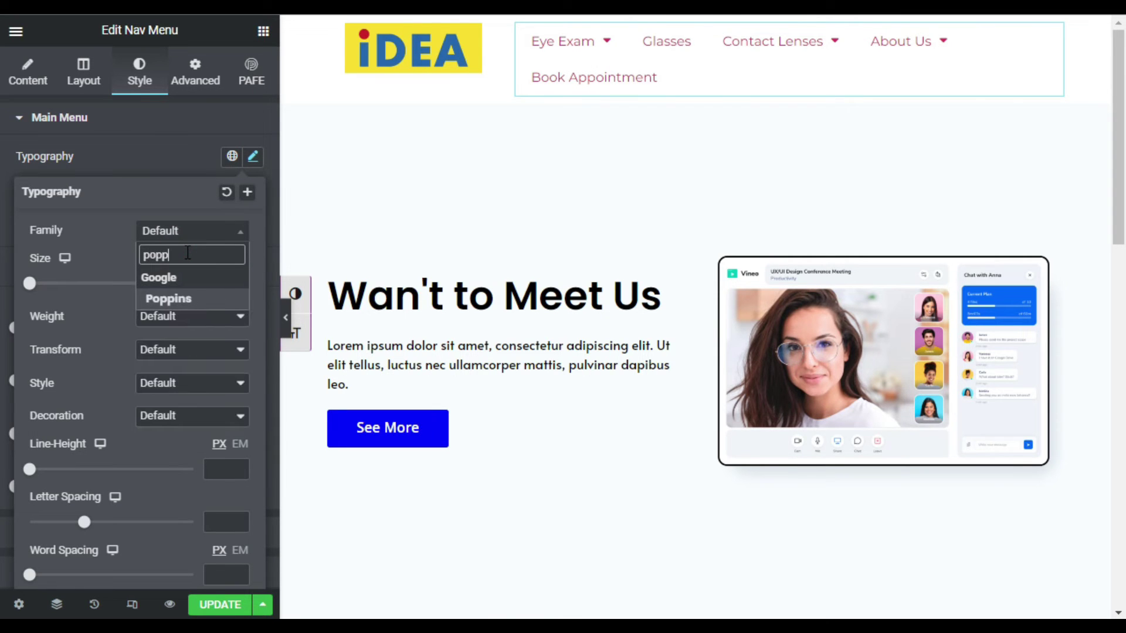
pyautogui.click(205, 302)
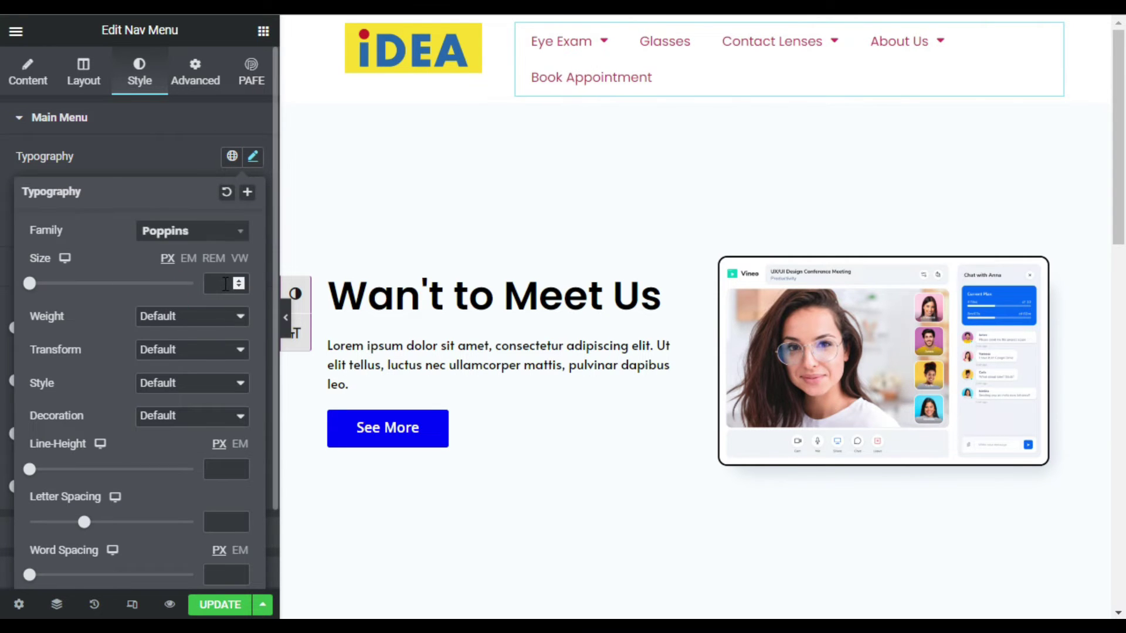
pyautogui.click(226, 284)
pyautogui.write('15')
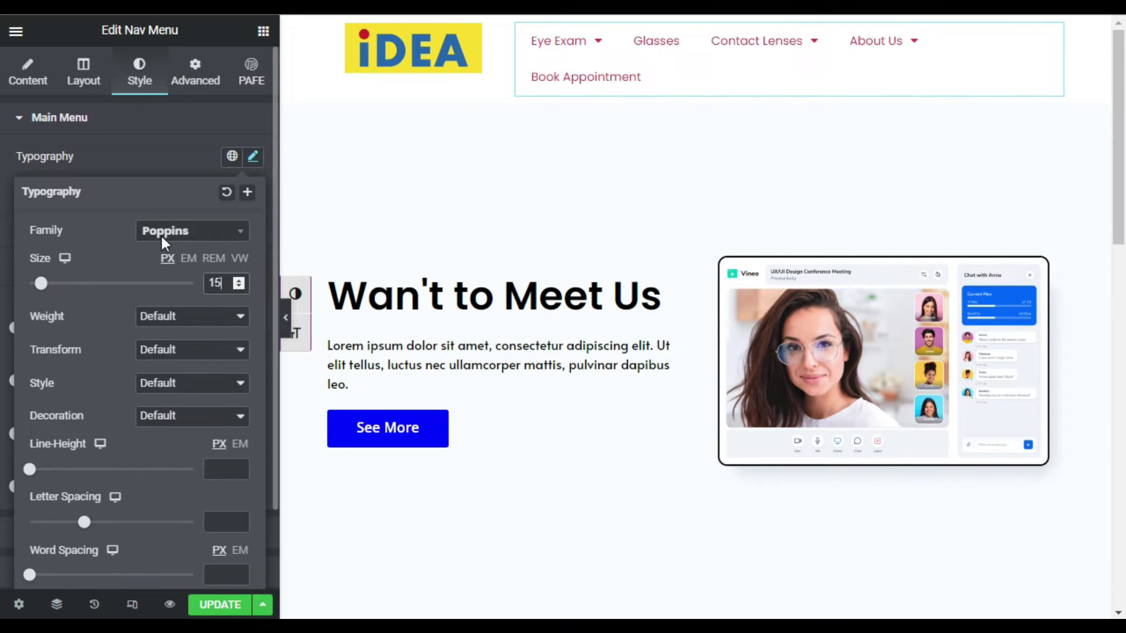
# Make the menu text black and set horizontal padding to 10
pyautogui.click(171, 146)
pyautogui.click(252, 223)
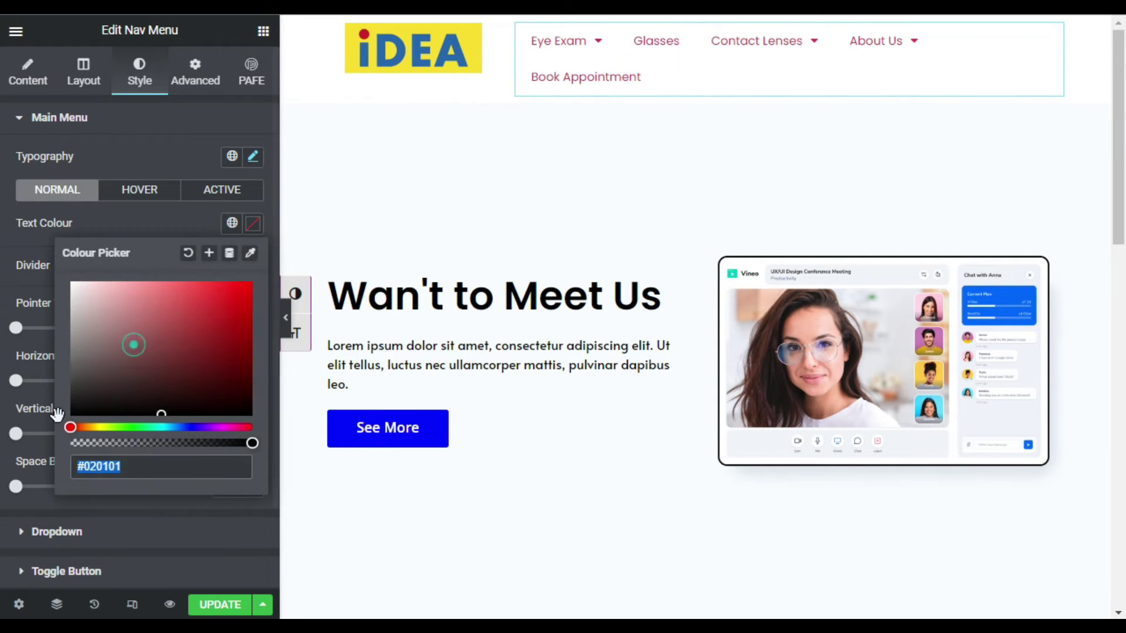
pyautogui.moveTo(133, 344); pyautogui.dragTo(15, 465)
pyautogui.click(143, 219)
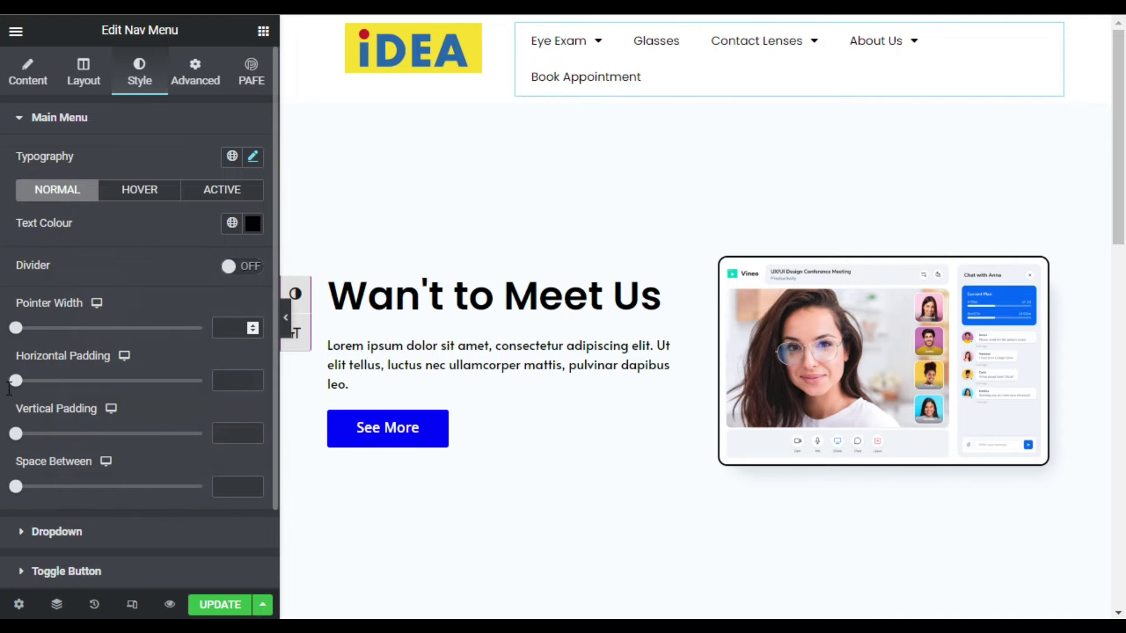
pyautogui.moveTo(19, 383); pyautogui.dragTo(56, 384)
pyautogui.click(253, 384)
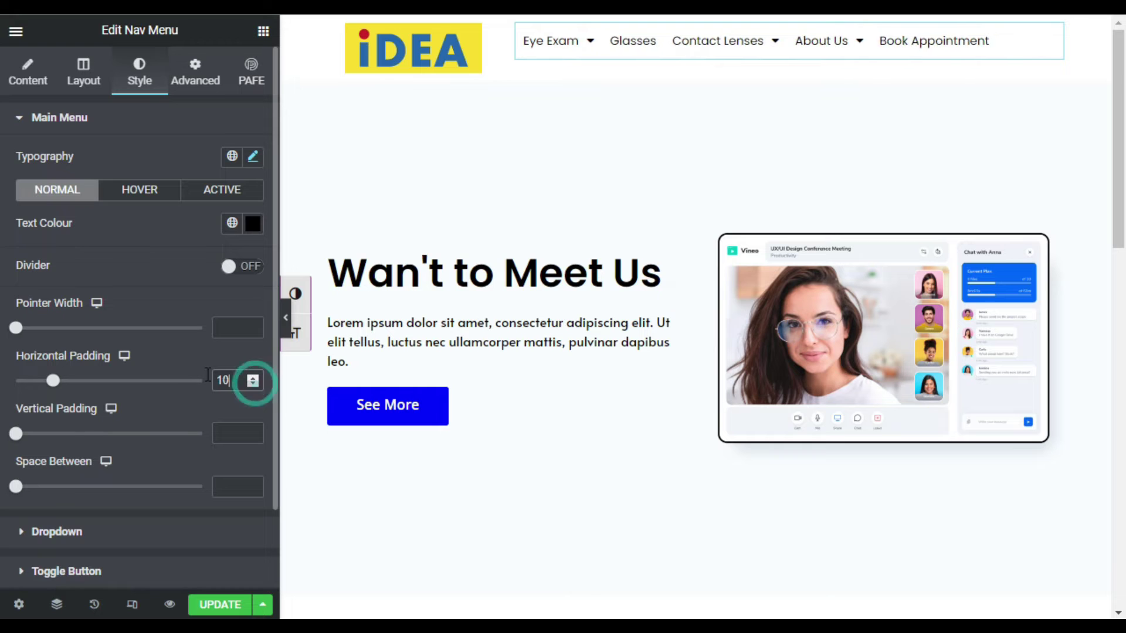
pyautogui.click(177, 357)
pyautogui.click(34, 78)
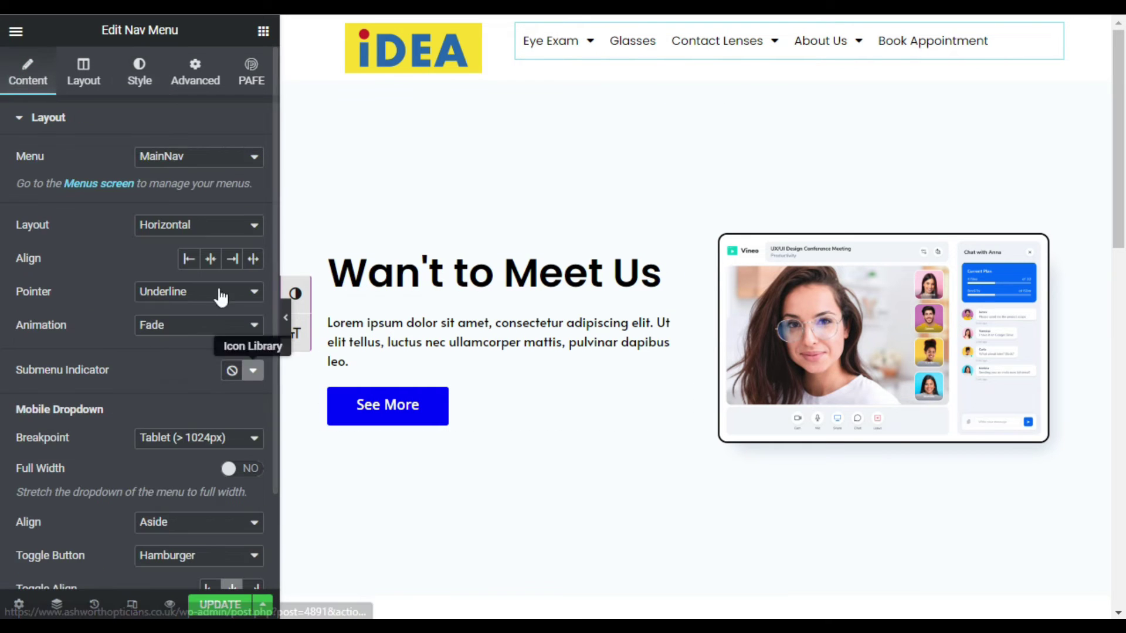
# Right-align the nav menu items and preview the result
pyautogui.click(231, 260)
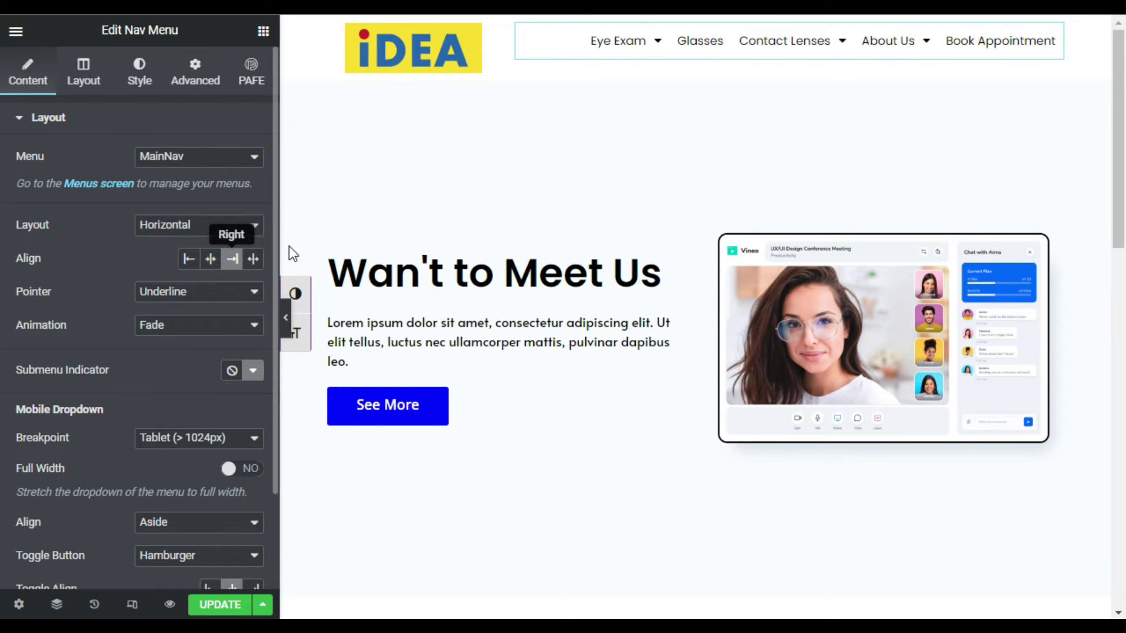
pyautogui.click(286, 322)
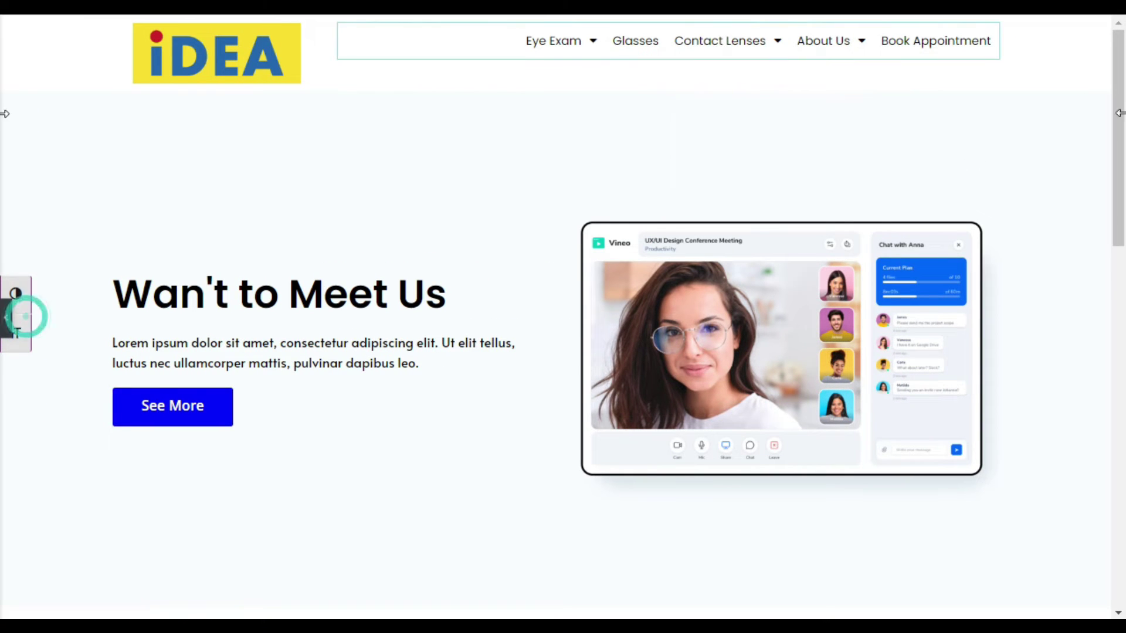
pyautogui.click(700, 40)
# Centre the menu column horizontally and vertically, then preview the header
pyautogui.click(517, 25)
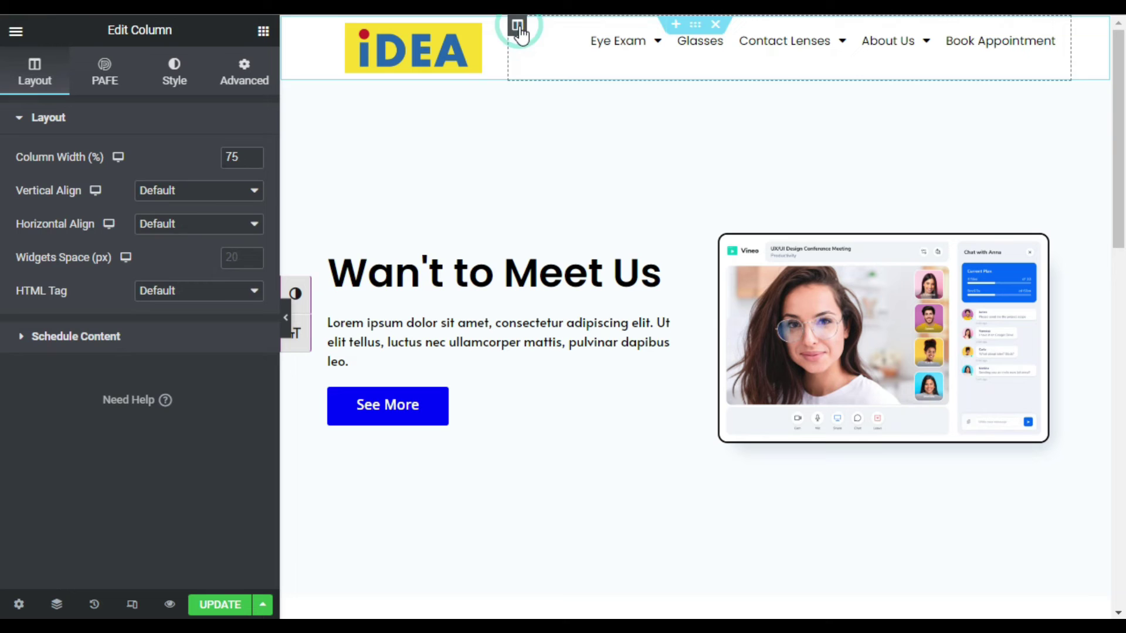
pyautogui.click(186, 192)
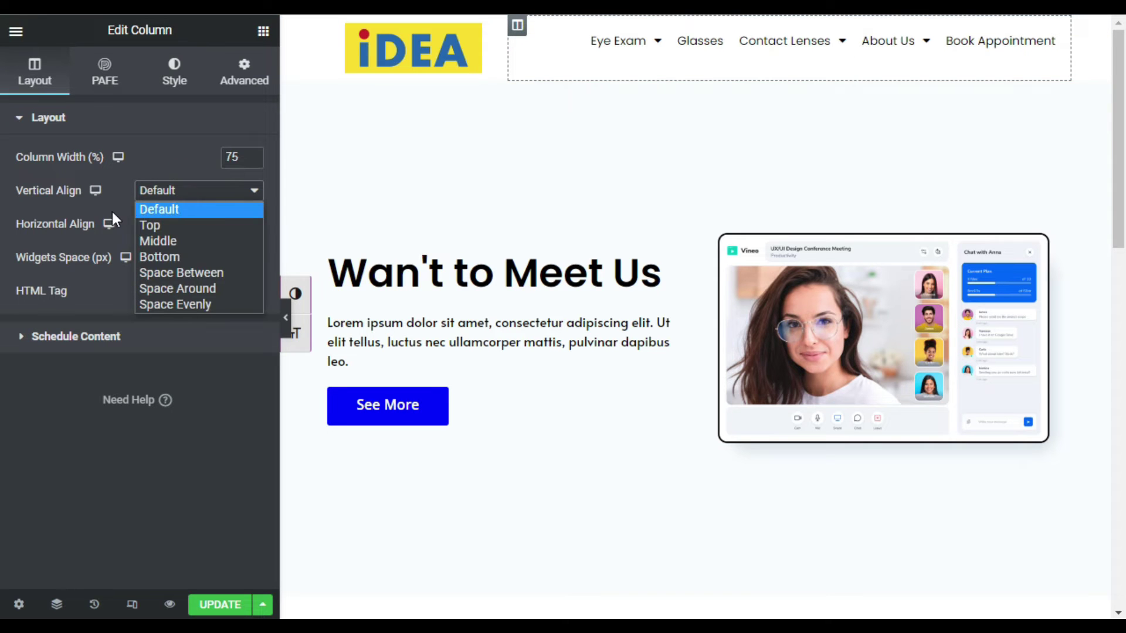
pyautogui.click(111, 212)
pyautogui.click(183, 224)
pyautogui.click(183, 269)
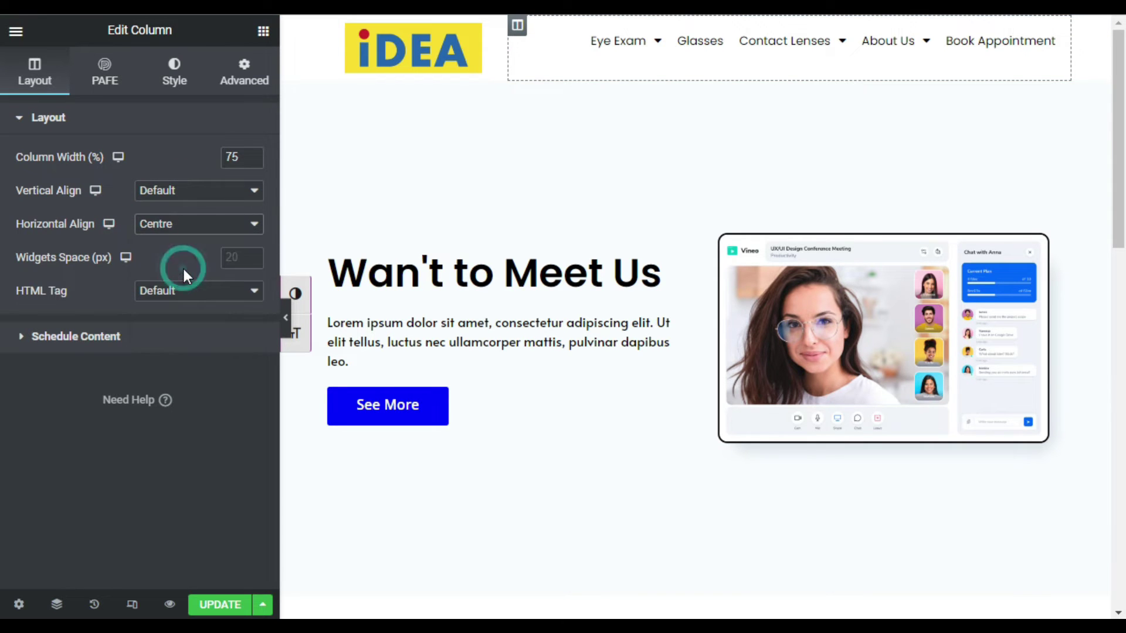
pyautogui.click(208, 189)
pyautogui.click(179, 240)
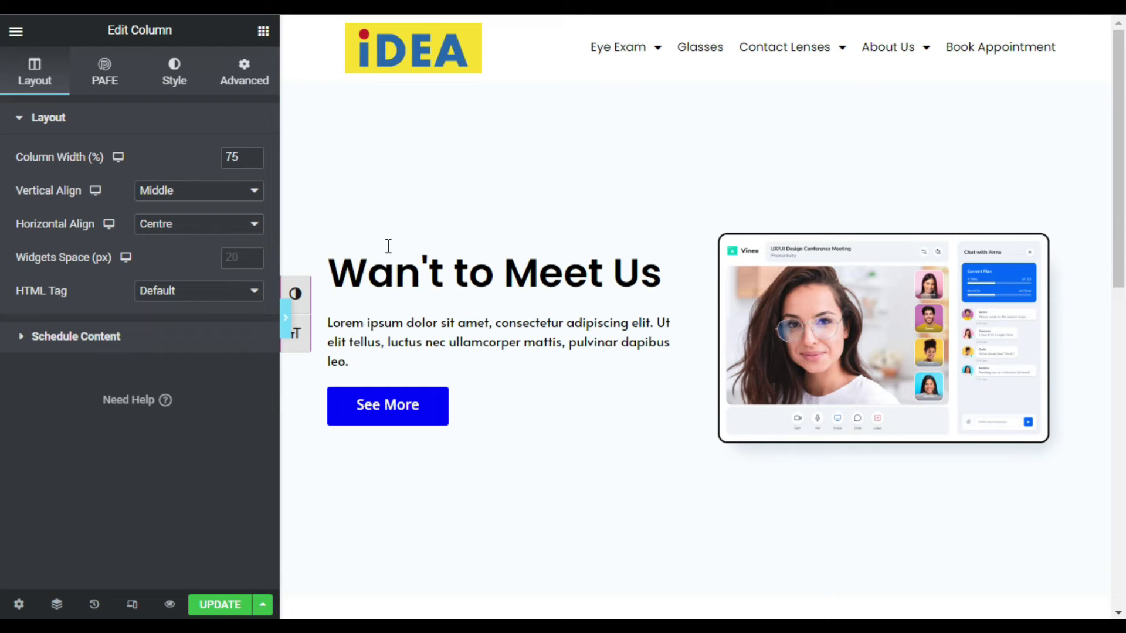
pyautogui.hotkey('ctrl', 'p')
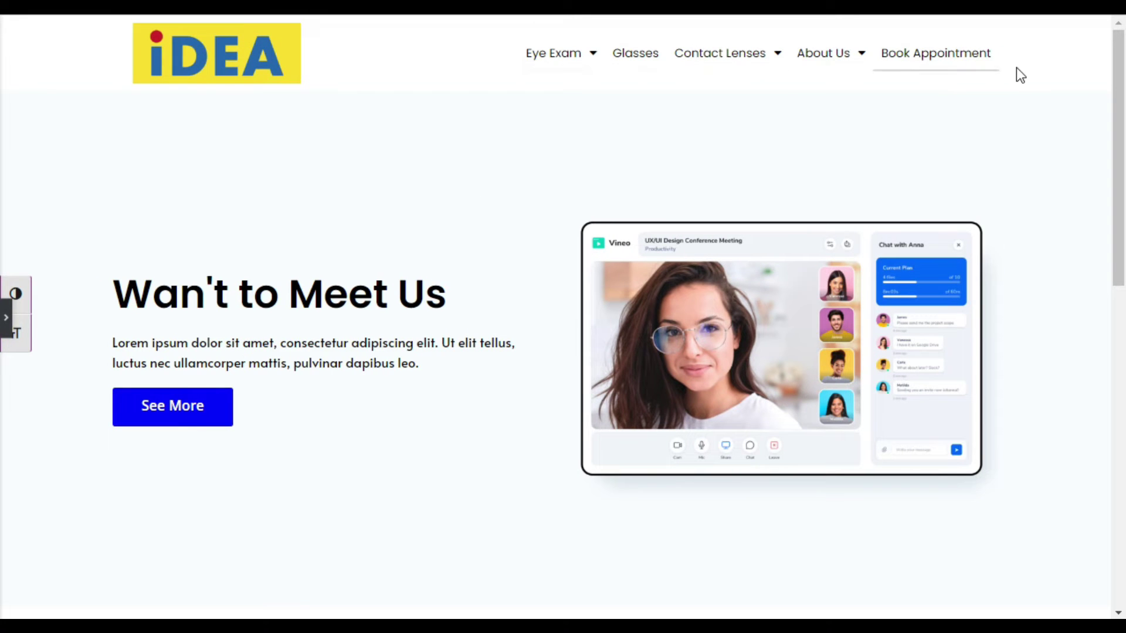
pyautogui.click(5, 316)
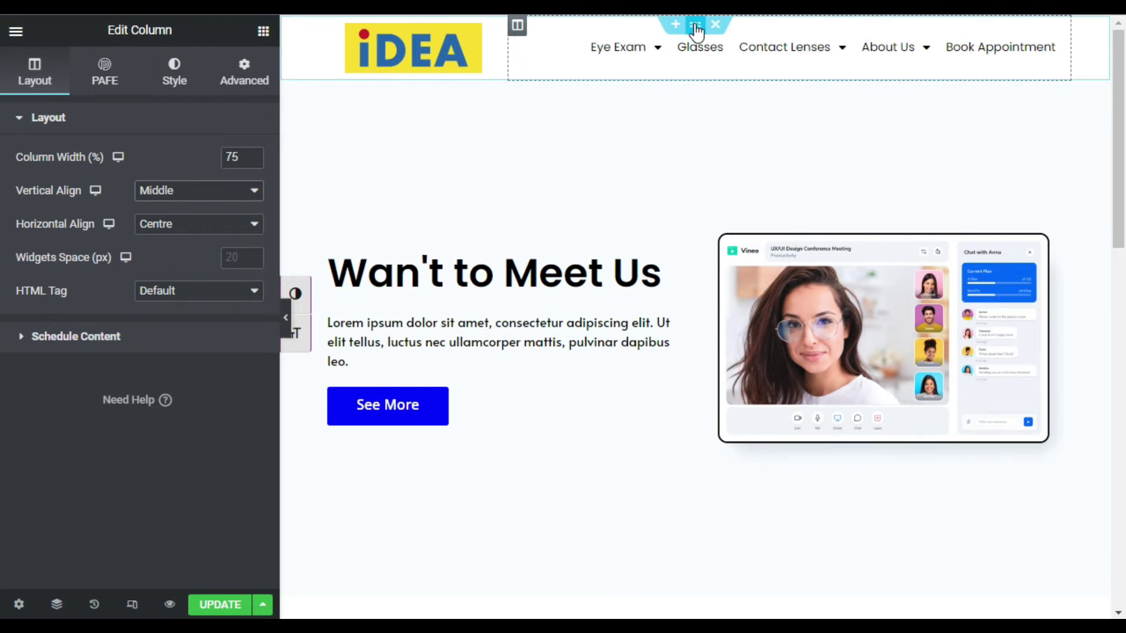
# Give the header section a Classic white background colour
pyautogui.click(696, 27)
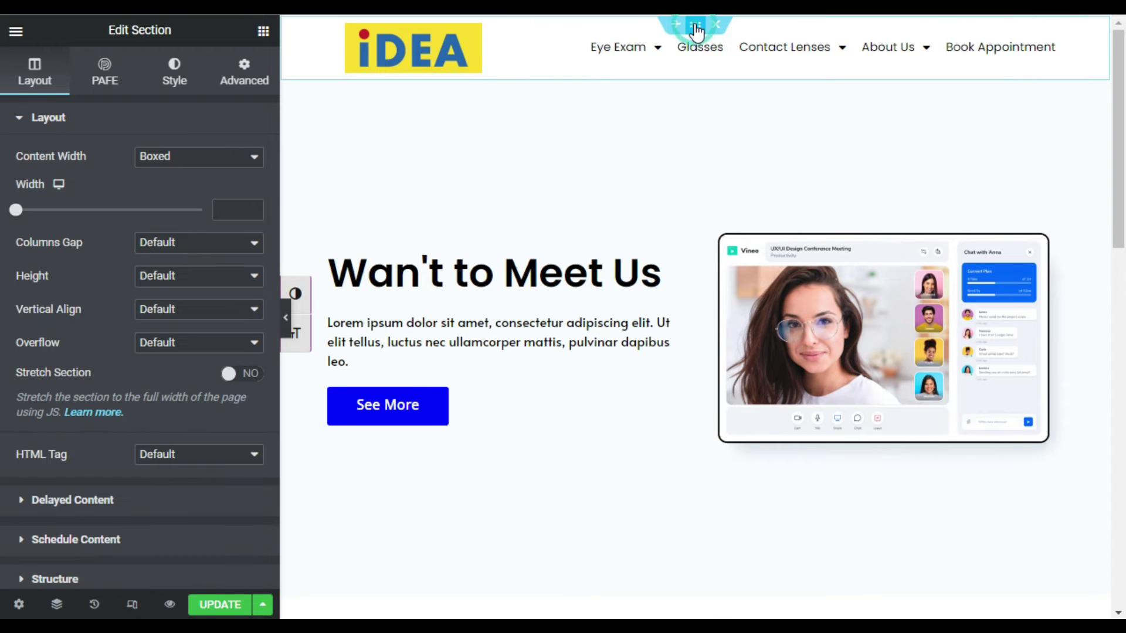
pyautogui.click(174, 71)
pyautogui.click(188, 192)
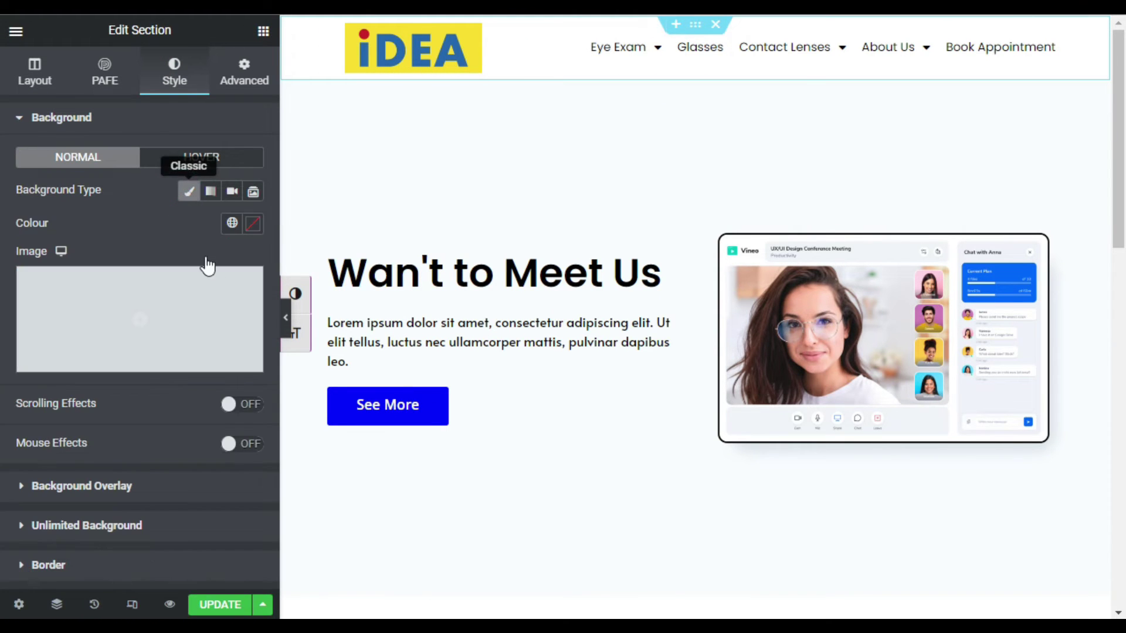
pyautogui.click(252, 223)
pyautogui.moveTo(131, 380); pyautogui.dragTo(3, 243)
pyautogui.click(30, 222)
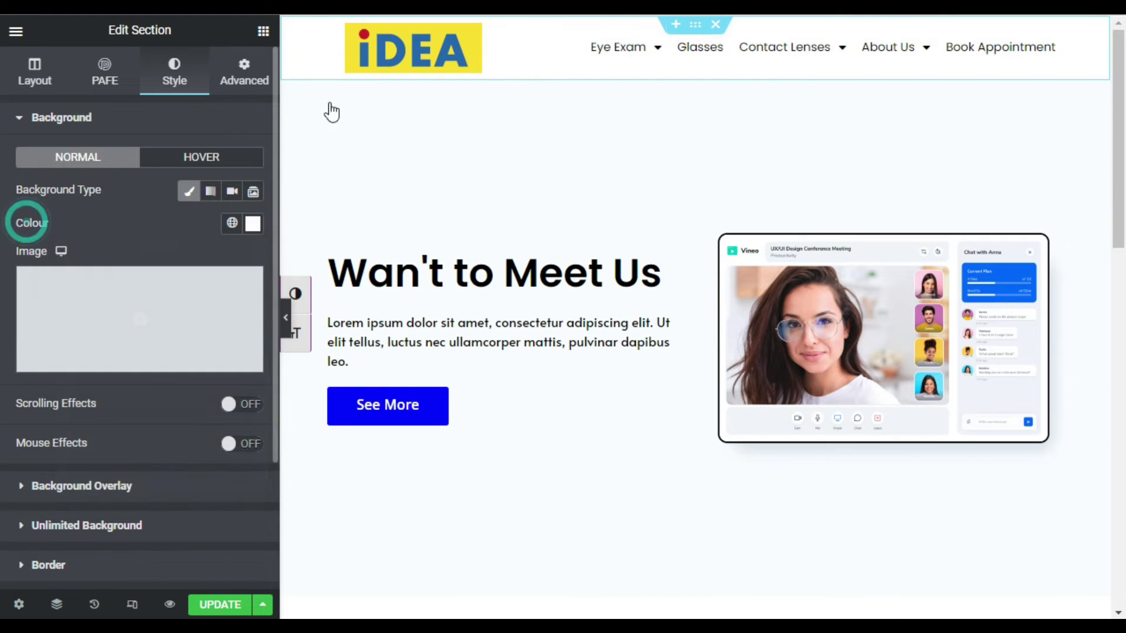
pyautogui.click(8, 88)
# Duplicate the header section
pyautogui.rightClick(697, 30)
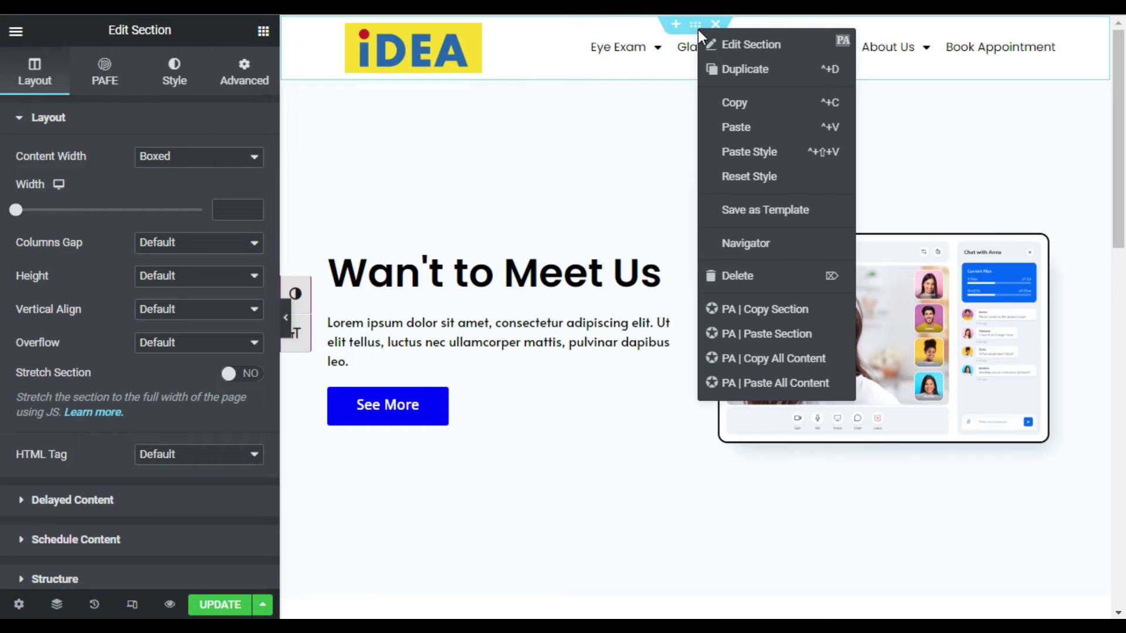
pyautogui.click(761, 72)
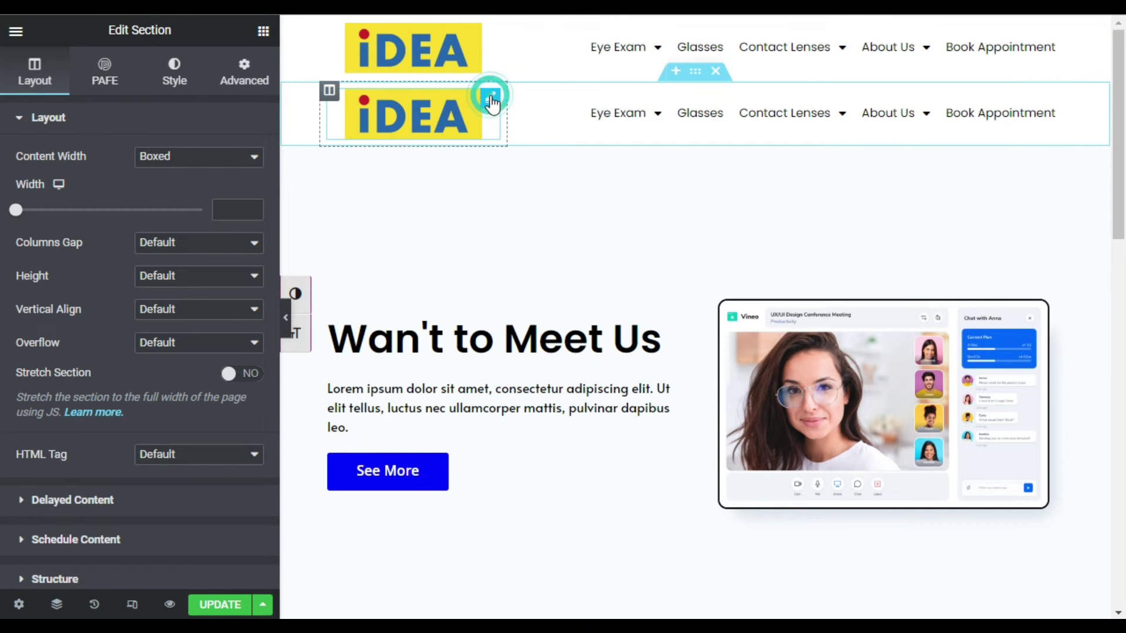
pyautogui.click(492, 103)
# Swap the copied header's logo to ideaa and its menu to NavMenu
pyautogui.click(208, 263)
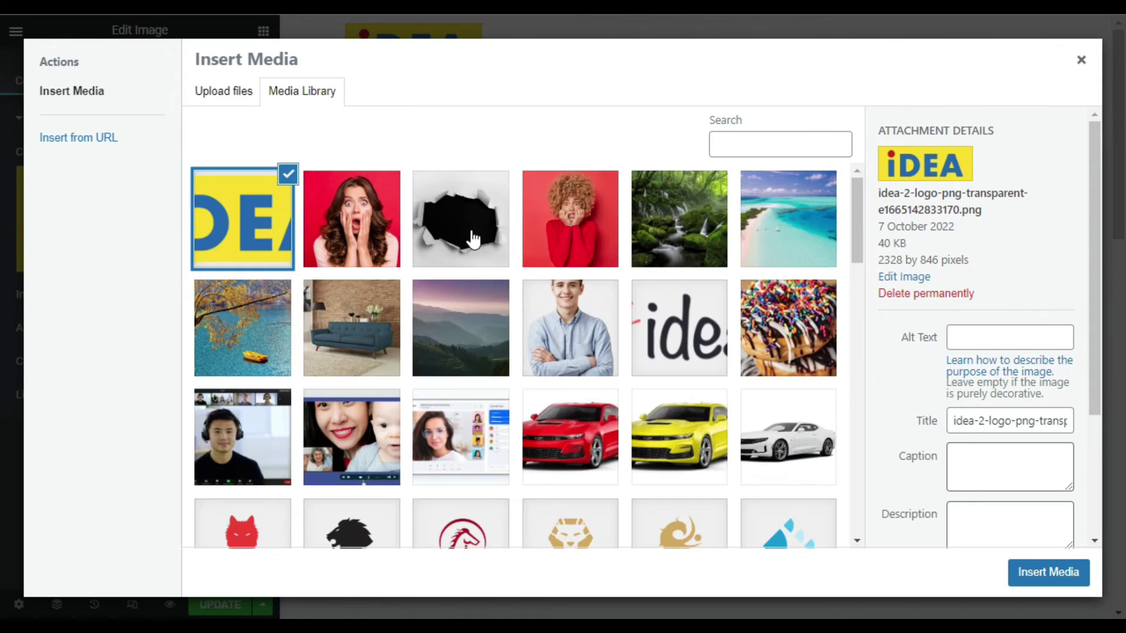
pyautogui.click(636, 301)
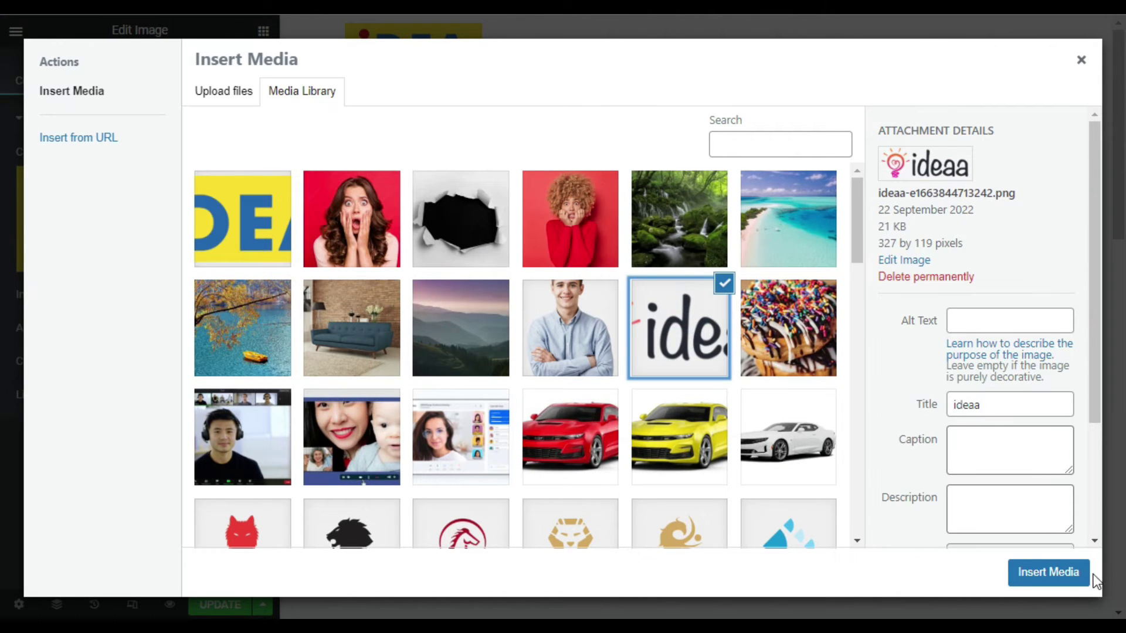
pyautogui.click(1048, 570)
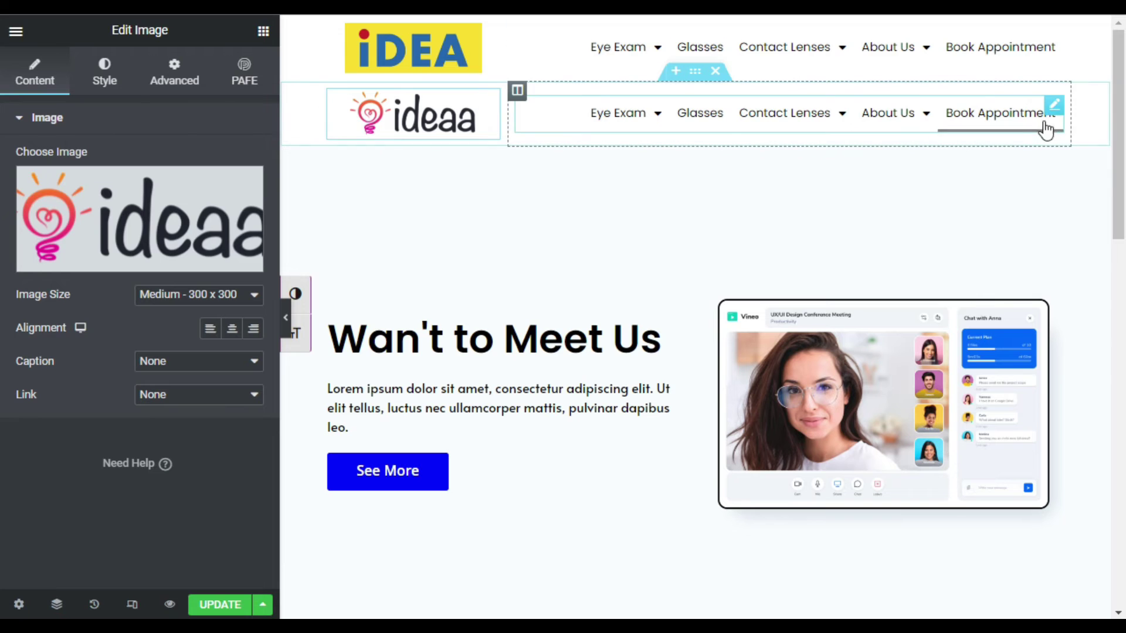
pyautogui.click(206, 159)
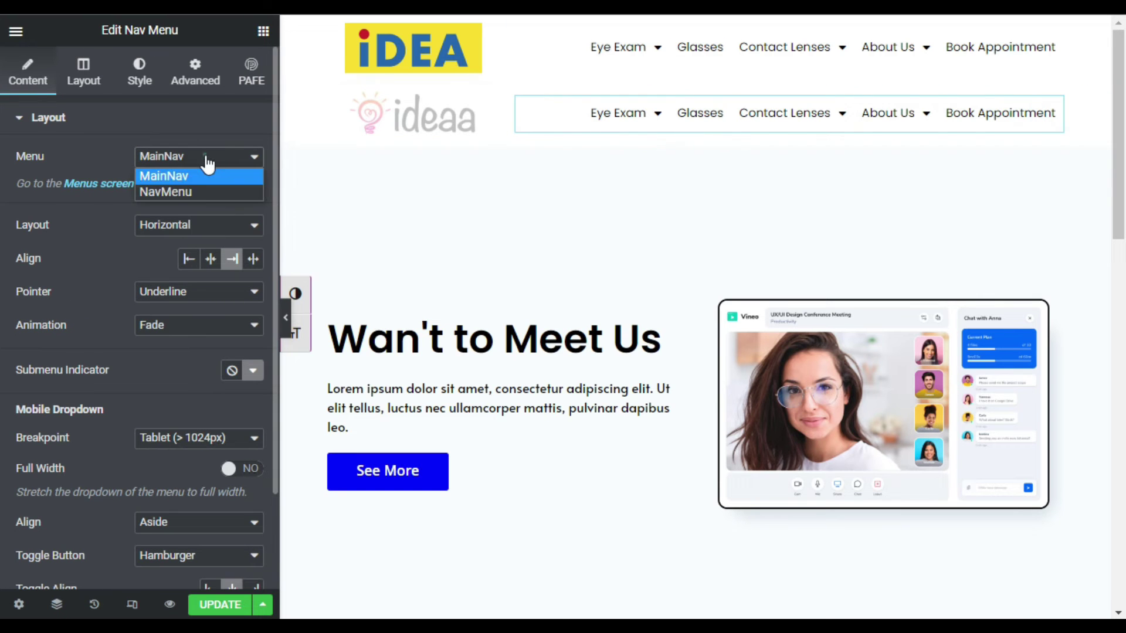
pyautogui.click(200, 192)
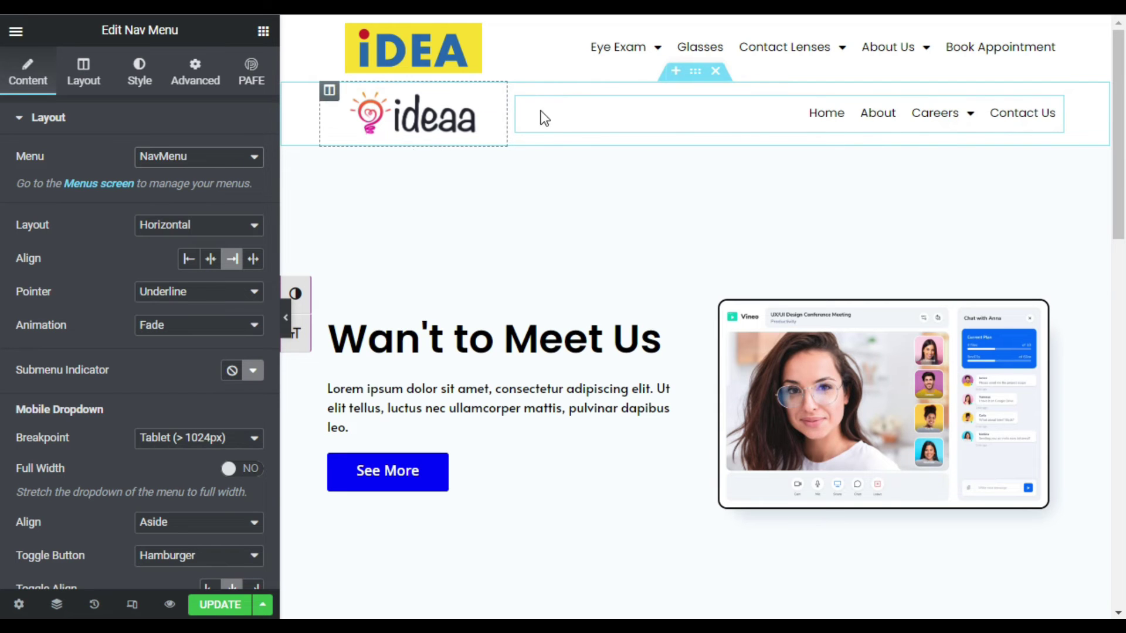
# Unlink the second header's margins and set its top margin to -90
pyautogui.click(695, 73)
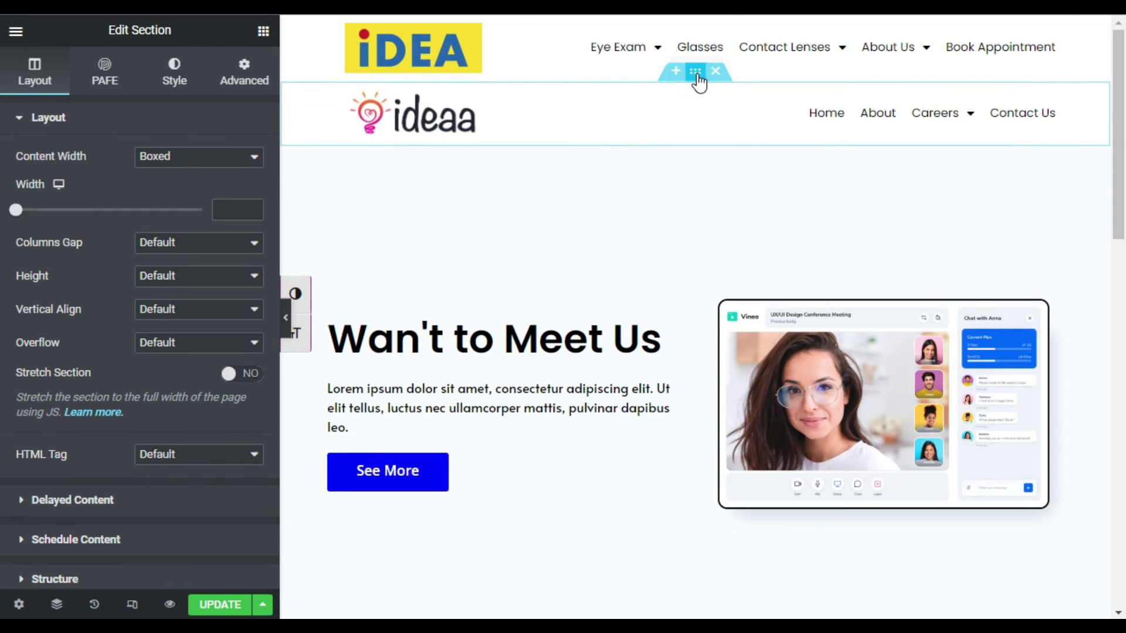
pyautogui.click(245, 73)
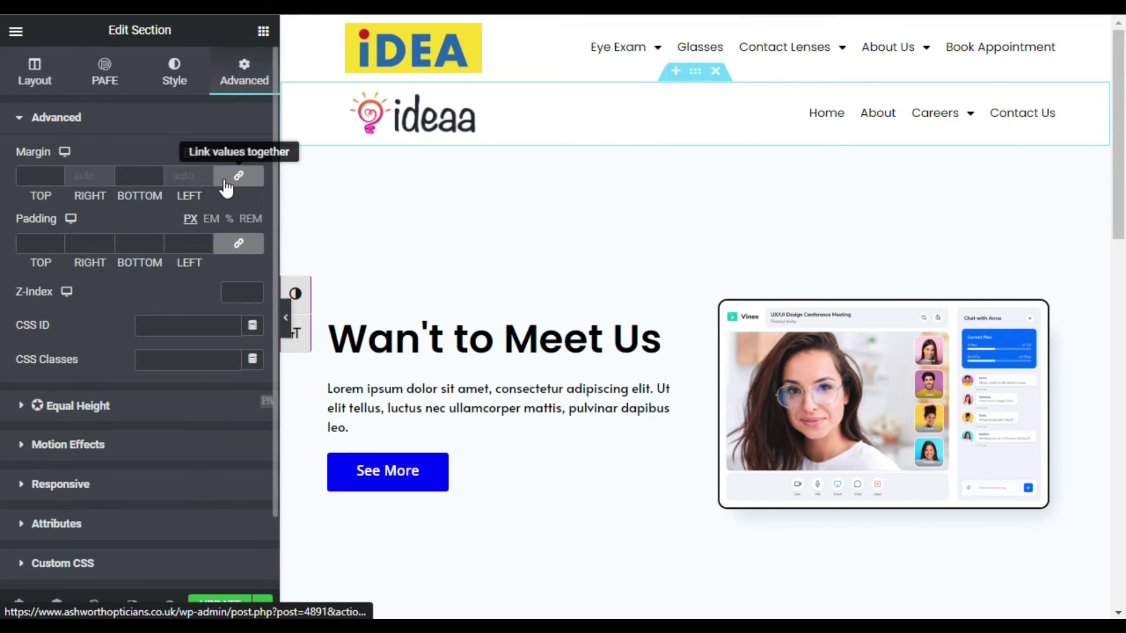
pyautogui.click(250, 177)
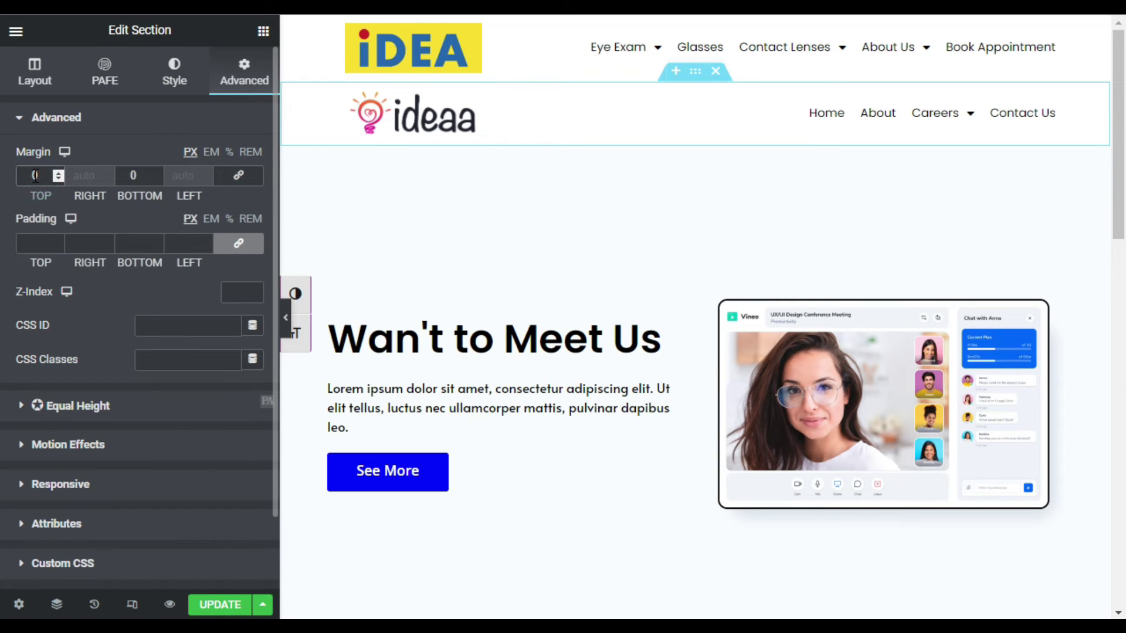
pyautogui.write('-900')
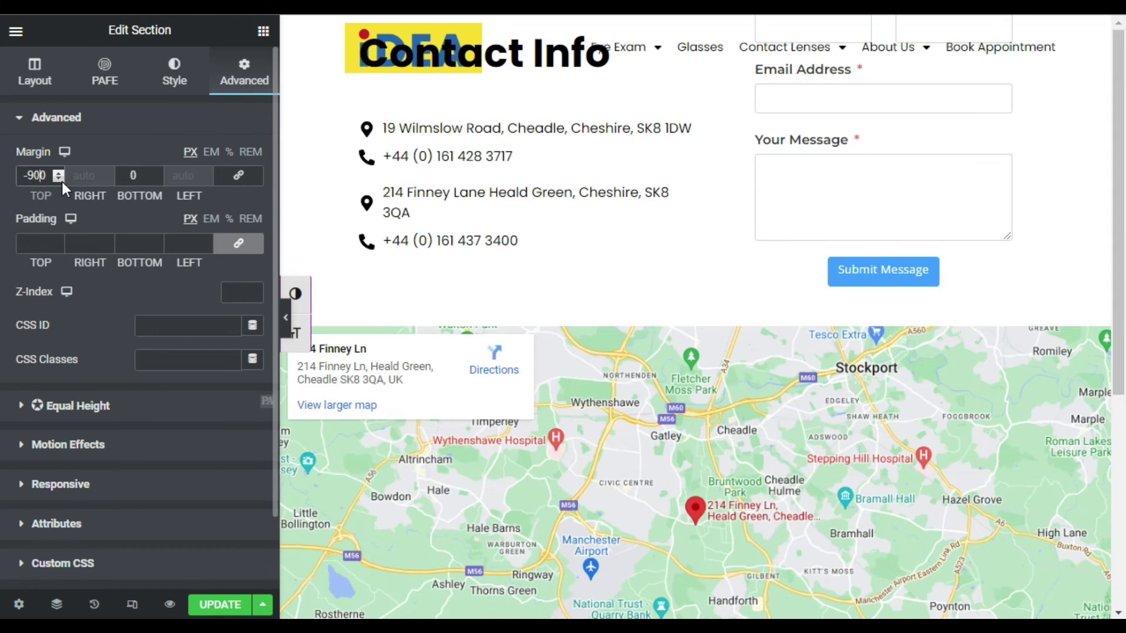
pyautogui.press('BackSpace')
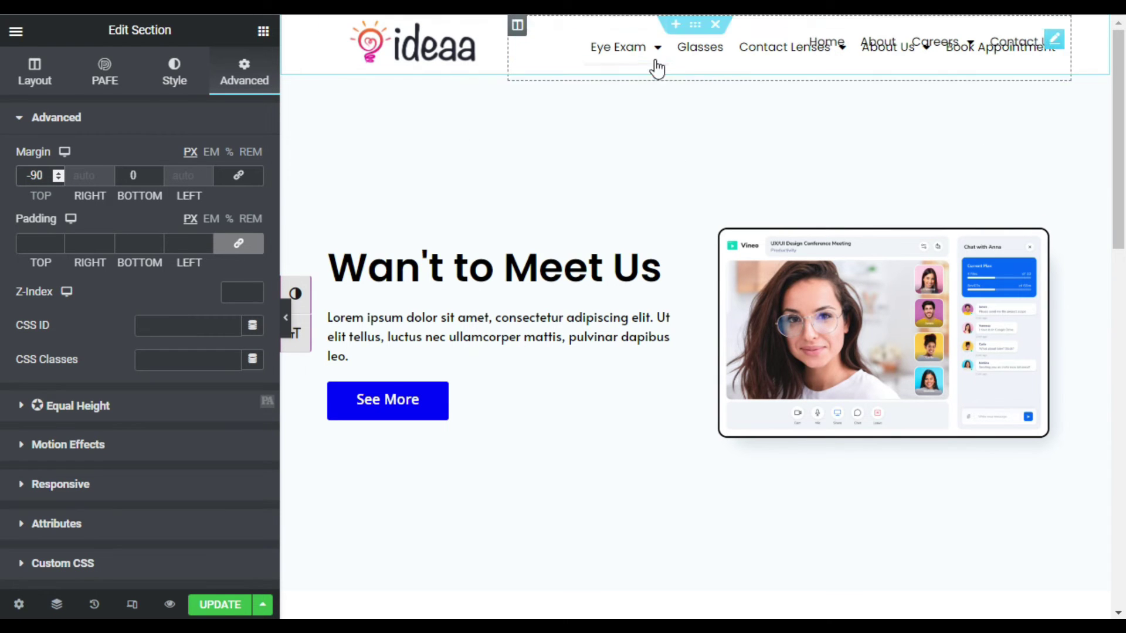
# Set the section's Z-Index to 100 and check the overlap
pyautogui.click(238, 298)
pyautogui.write('100')
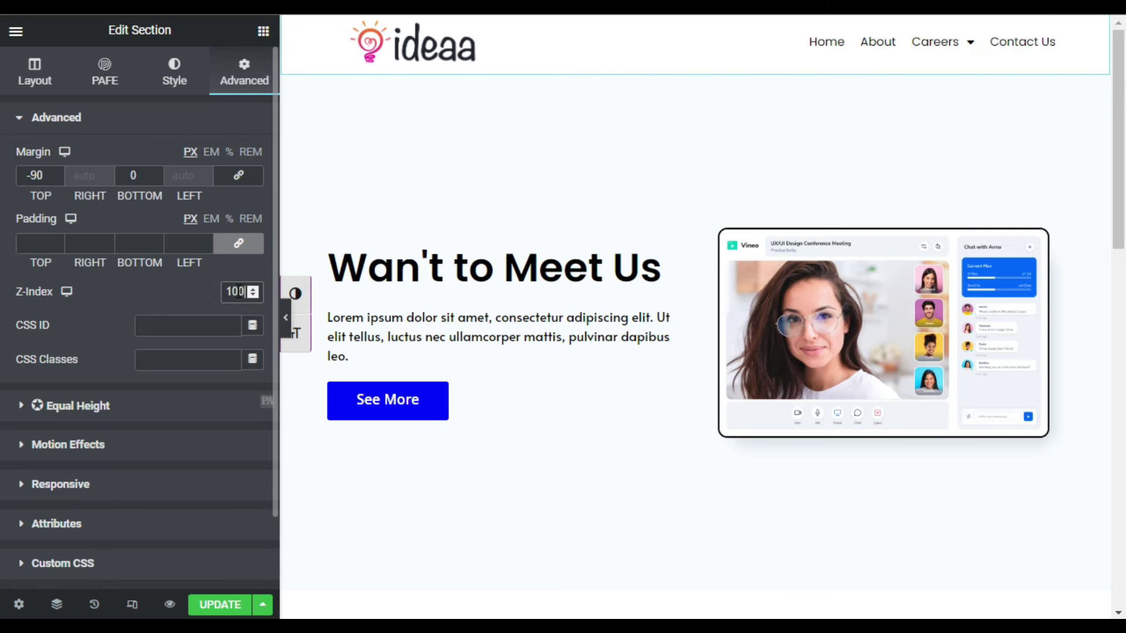
pyautogui.scroll(-2, 762, 329)
pyautogui.scroll(2, 403, 162)
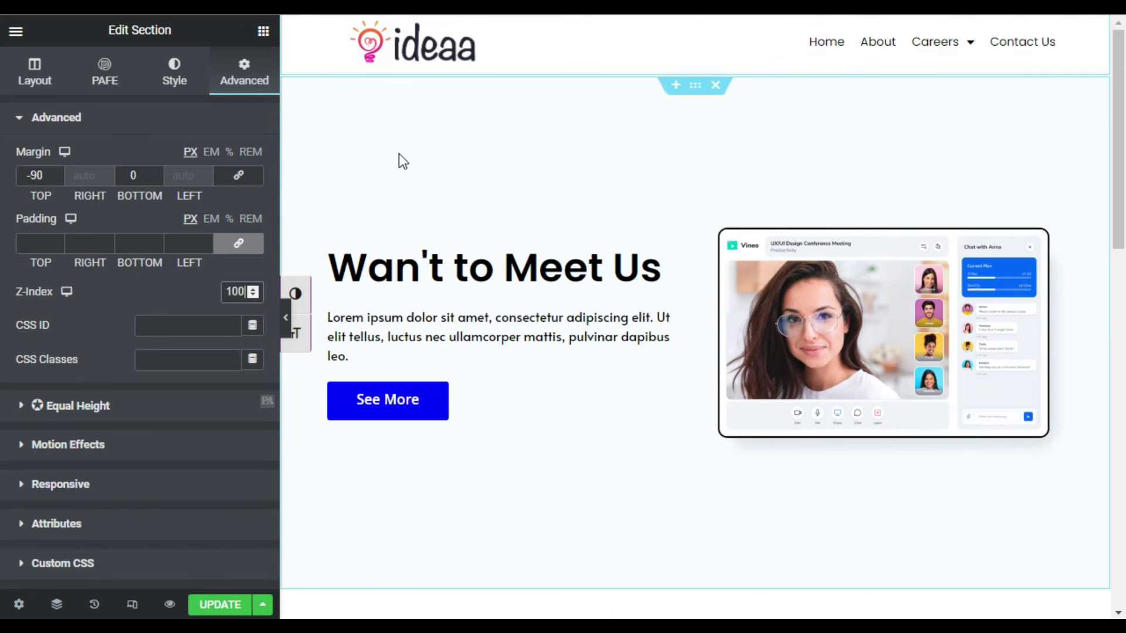
pyautogui.scroll(-3, 606, 271)
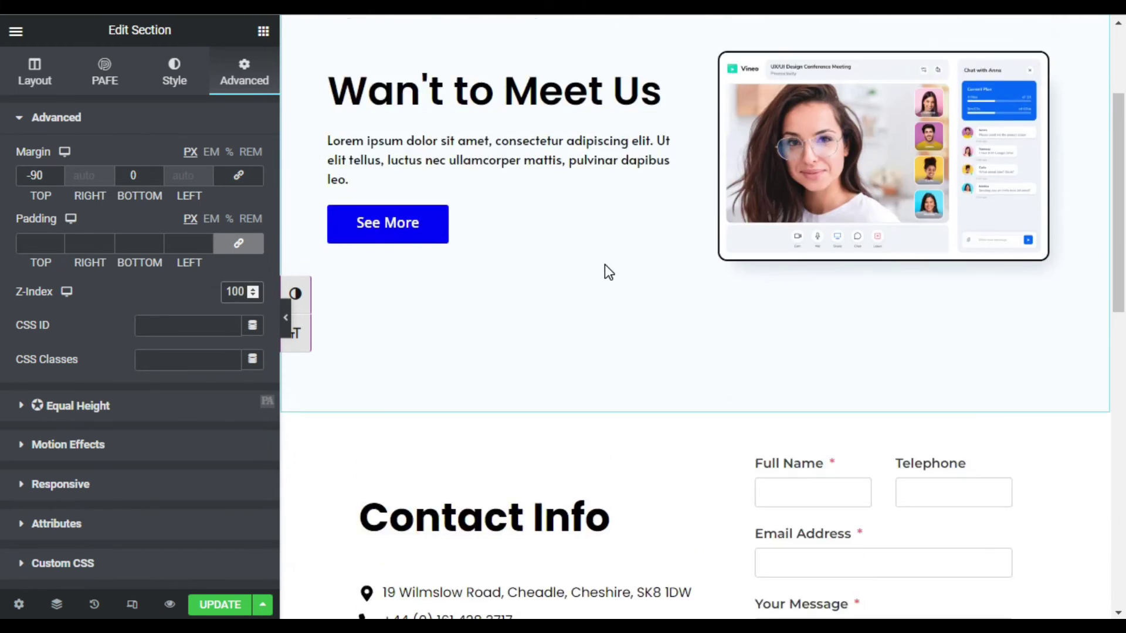
pyautogui.scroll(3, 605, 271)
pyautogui.scroll(-1, 637, 280)
pyautogui.scroll(1, 637, 280)
pyautogui.scroll(-3, 633, 271)
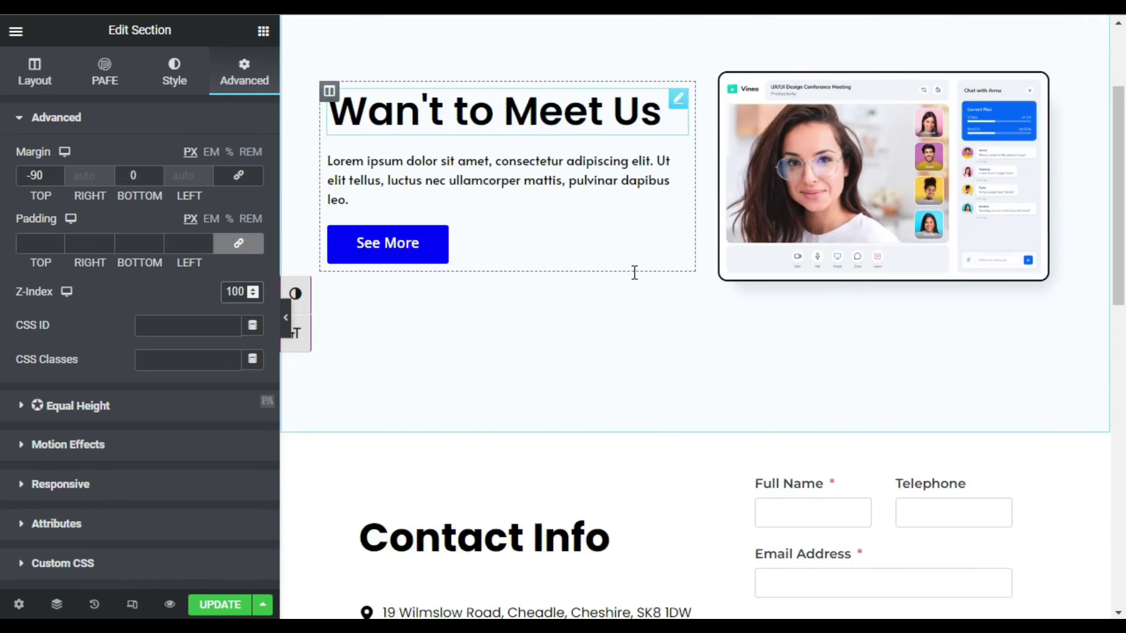
pyautogui.scroll(3, 633, 272)
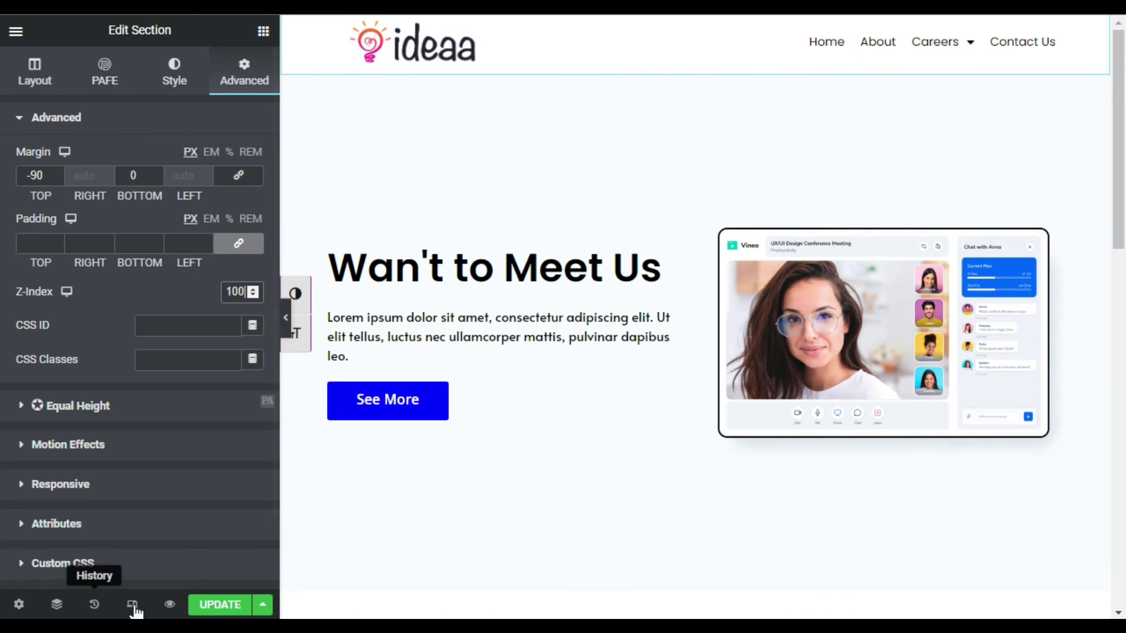
# Select the first header section through the Navigator
pyautogui.click(57, 606)
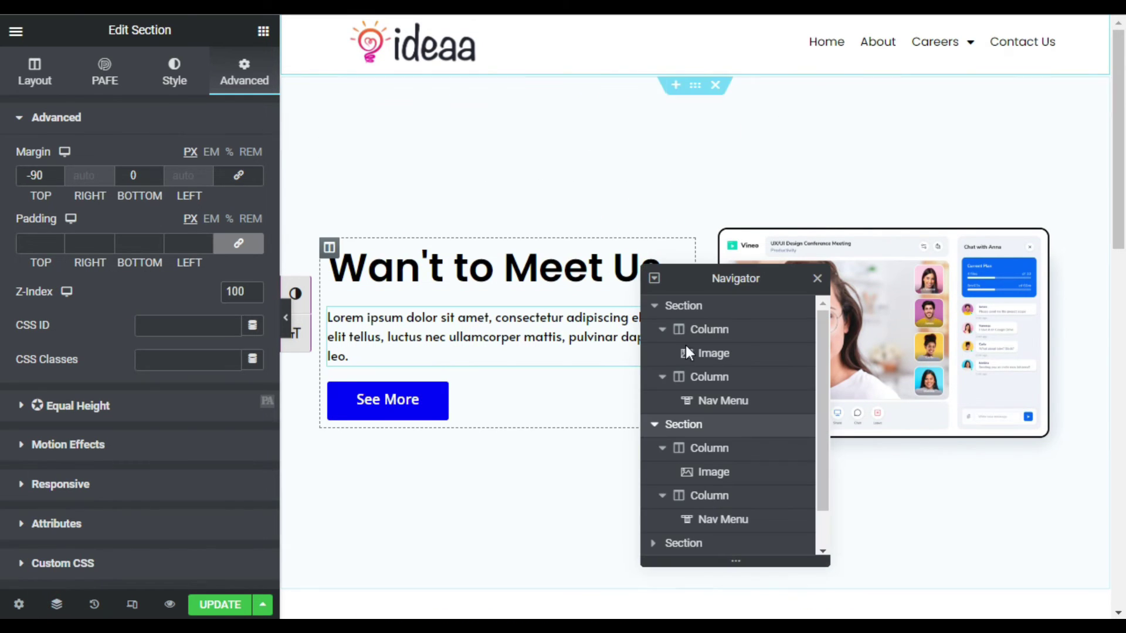
pyautogui.click(721, 309)
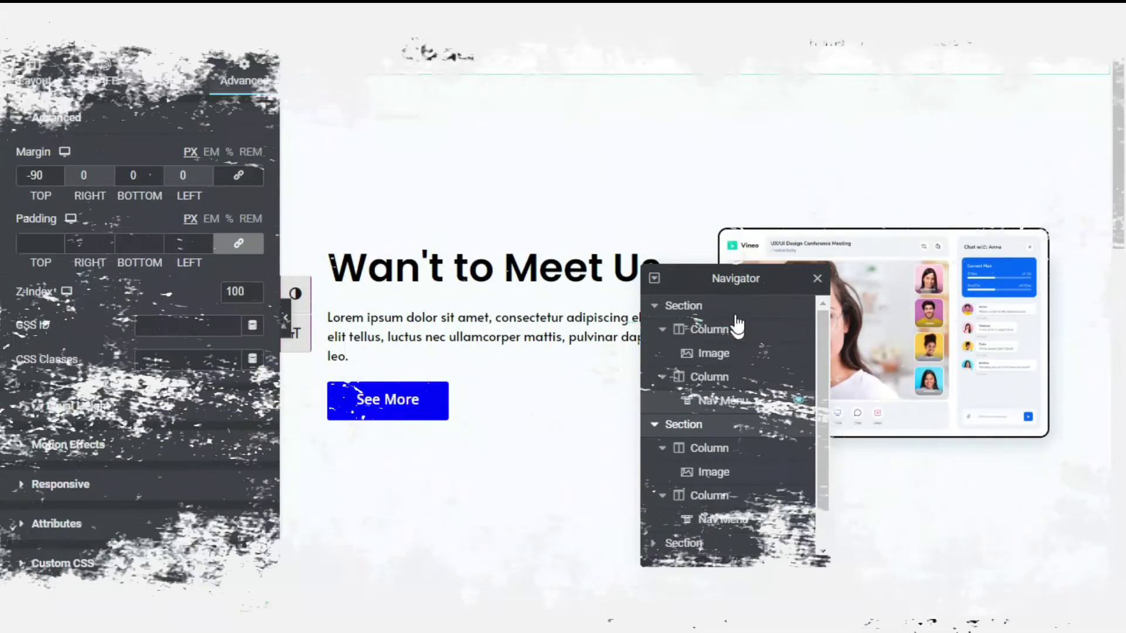
pyautogui.click(728, 309)
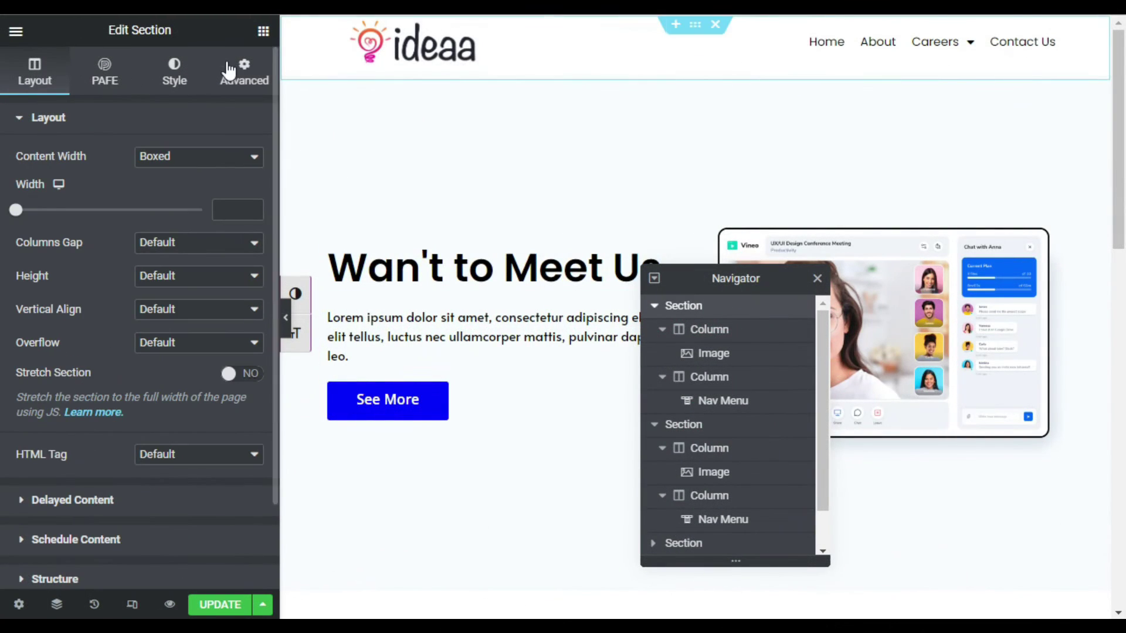
pyautogui.click(228, 66)
# Make the section sticky at the top with an effects offset of 200
pyautogui.click(96, 449)
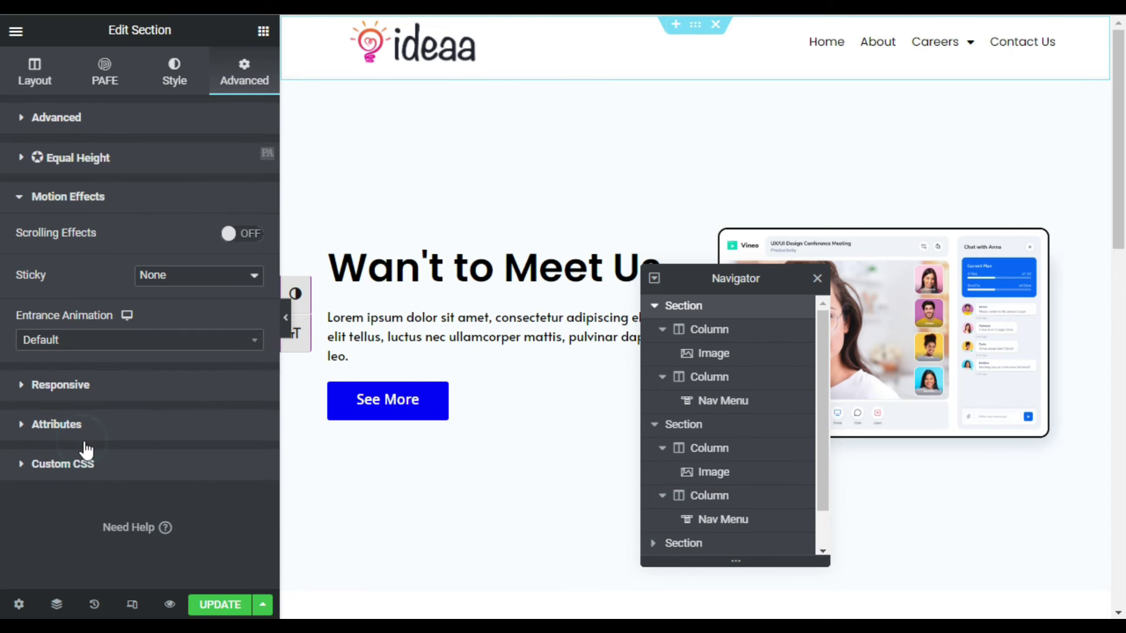
pyautogui.click(181, 275)
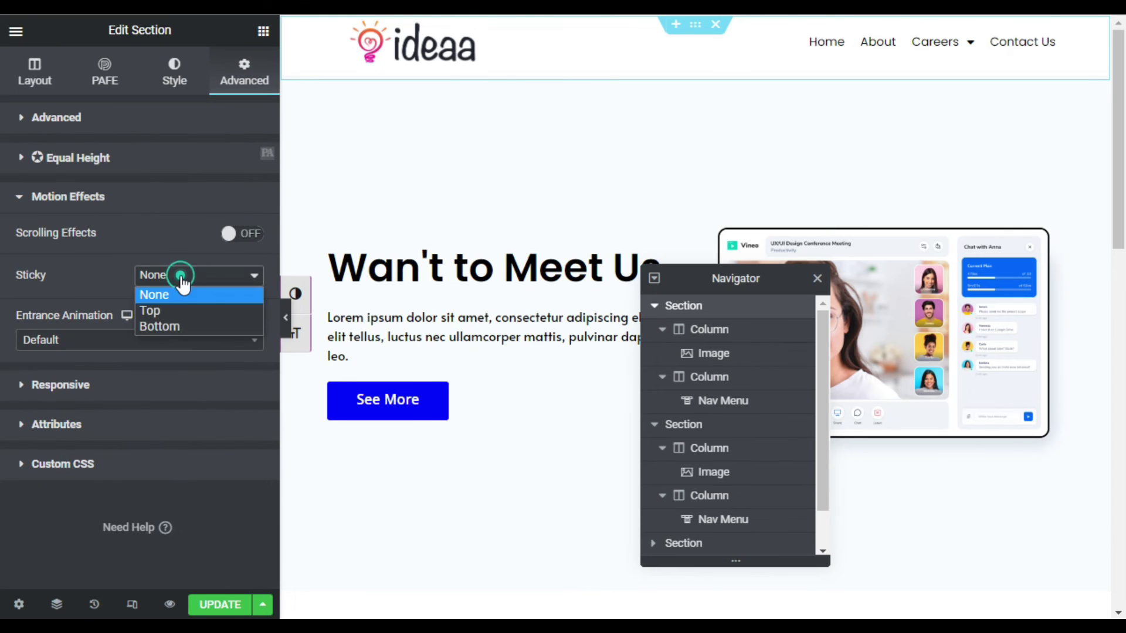
pyautogui.click(200, 311)
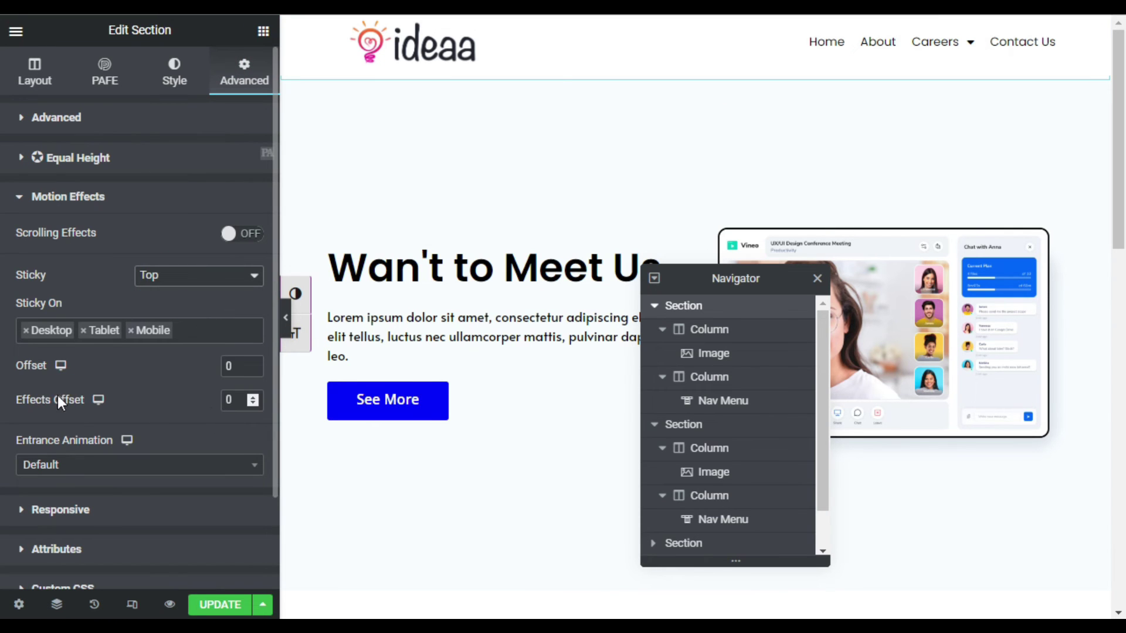
pyautogui.write('200')
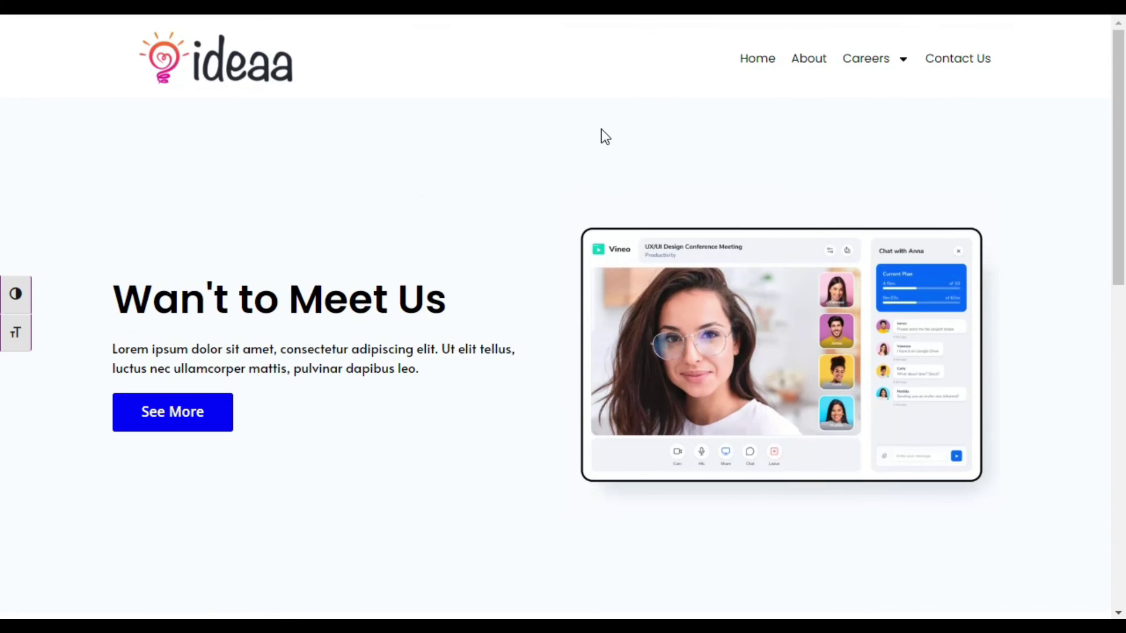
# Scroll down the live page to confirm the yellow iDEA header with its Eye Exam menu appears at the top
pyautogui.scroll(-2, 527, 112)
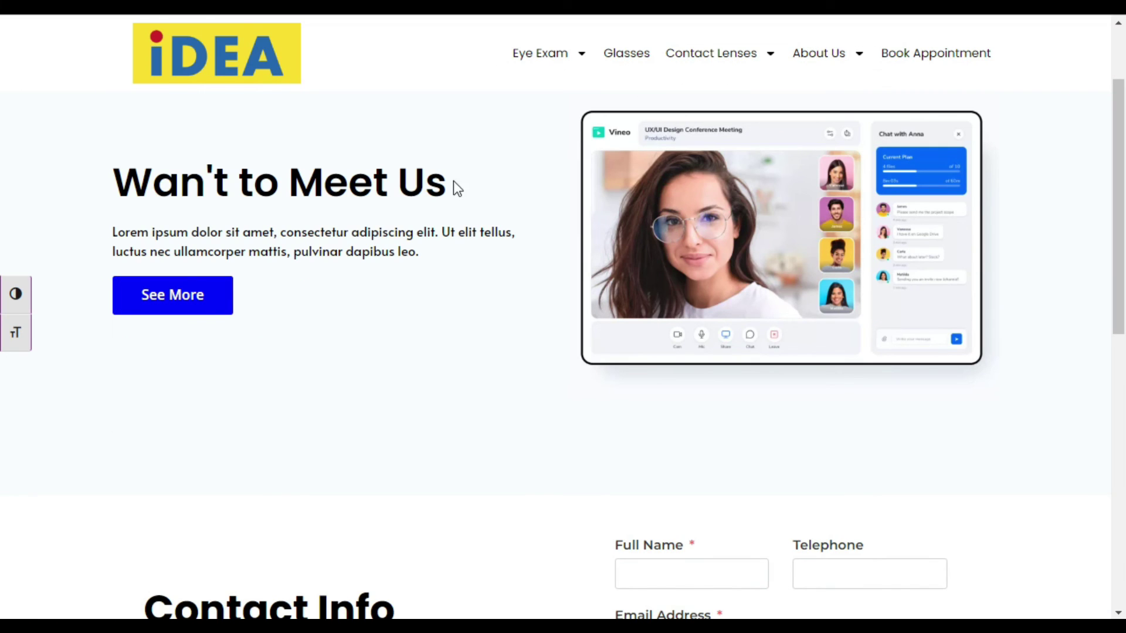
pyautogui.scroll(-2, 456, 219)
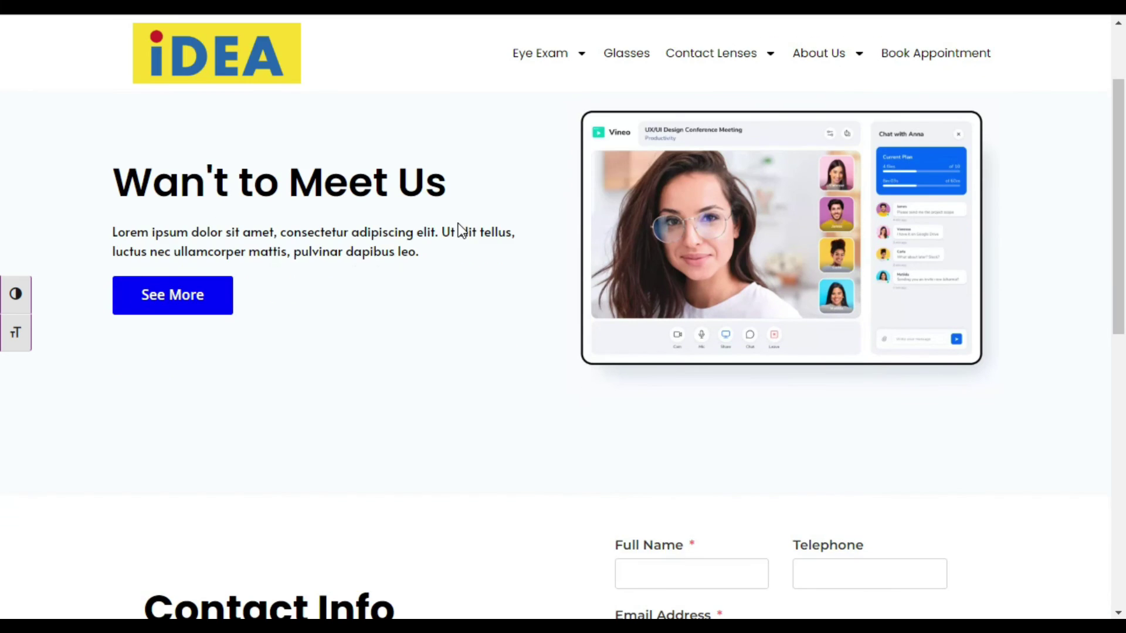